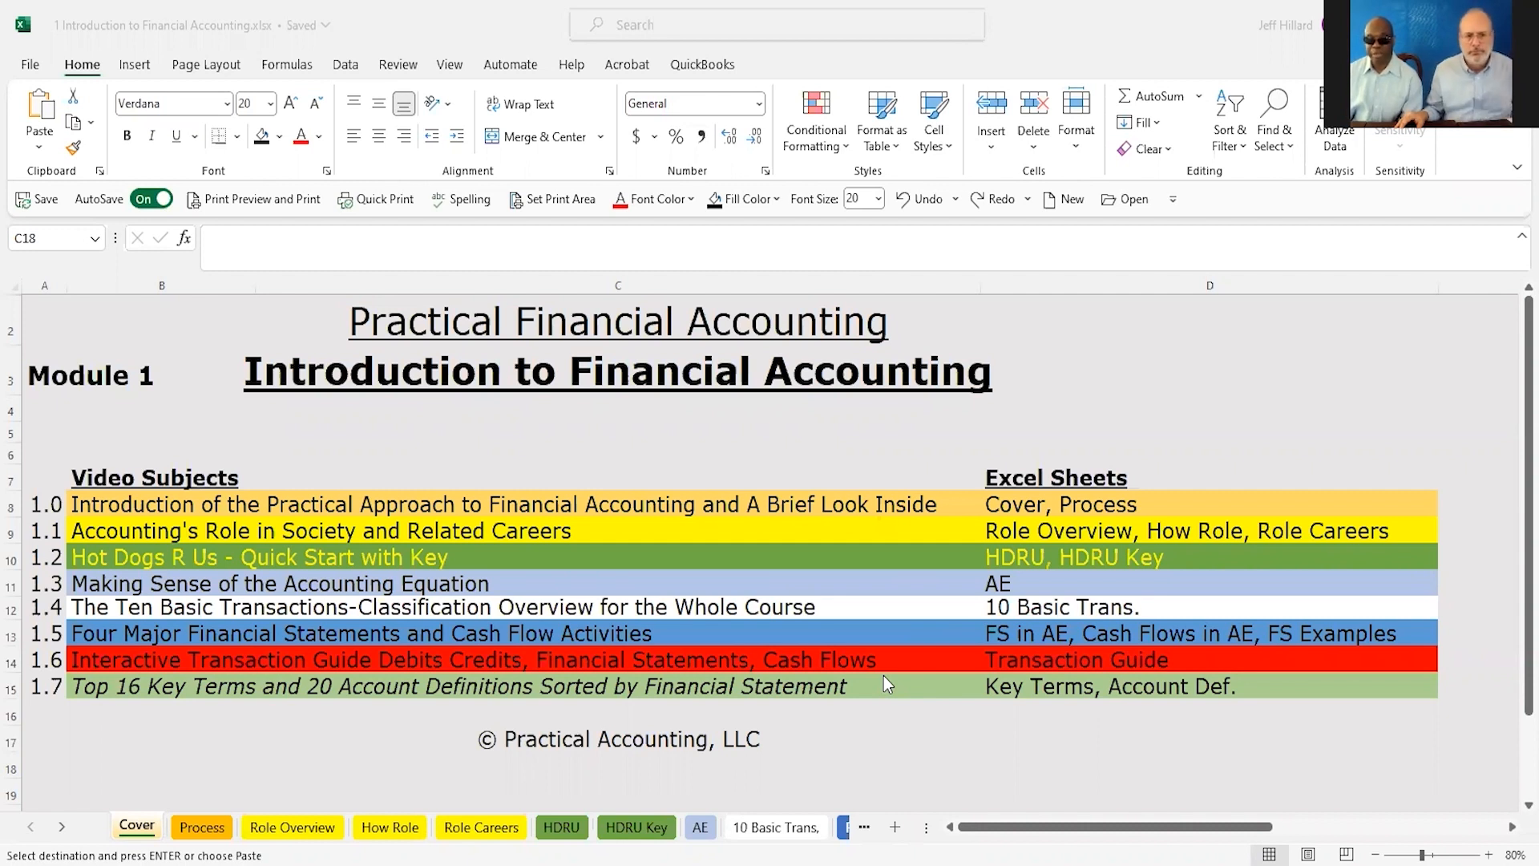
Step: Open the Process sheet
click(202, 827)
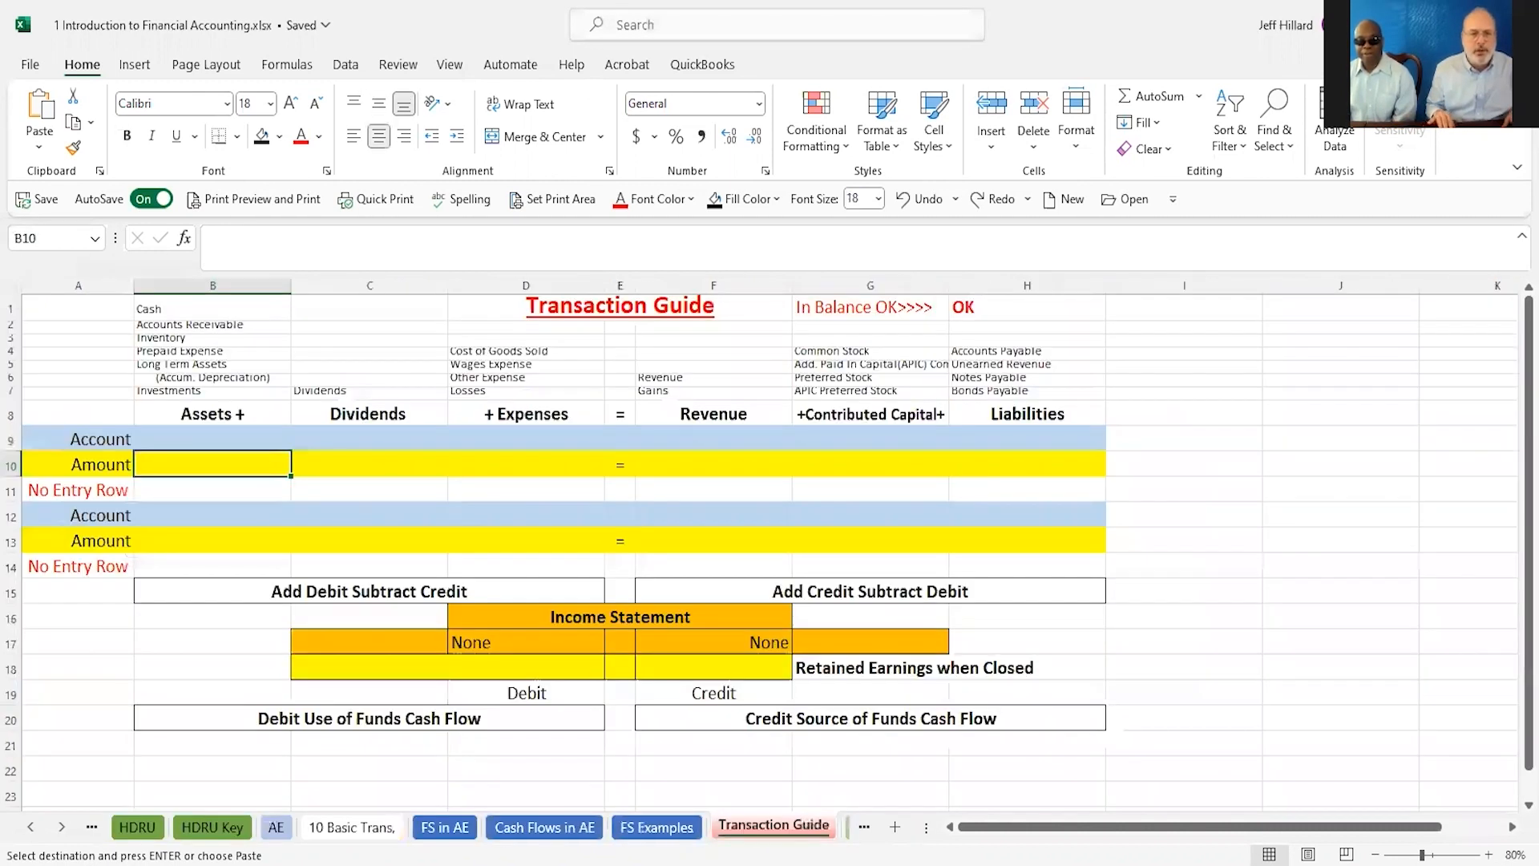
Step: On the Transaction Guide sheet, examine the Account row and the asset accounts listed above the Assets heading
click(212, 439)
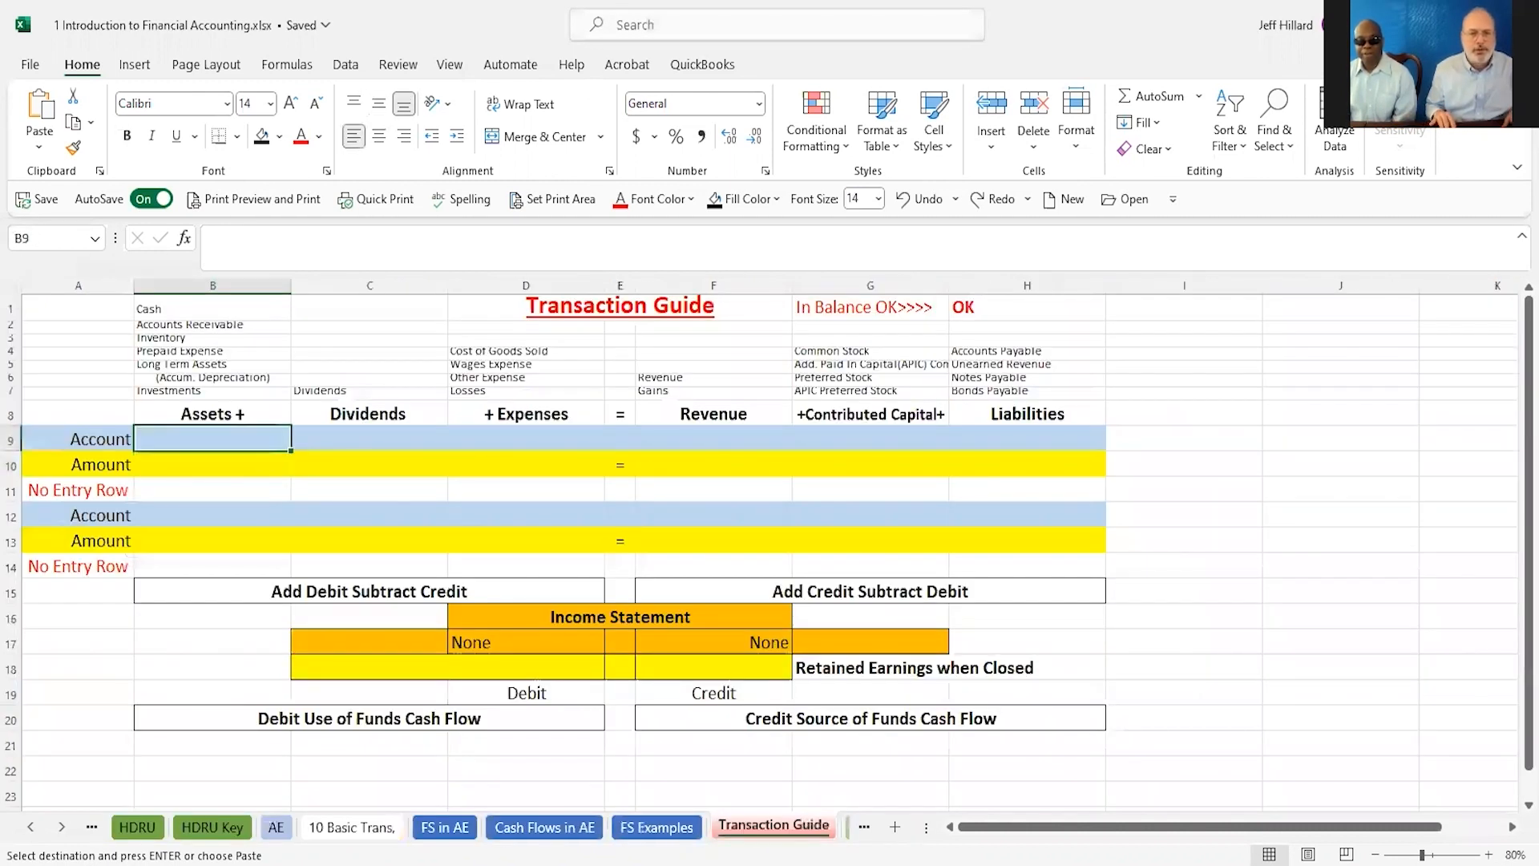
key(Left)
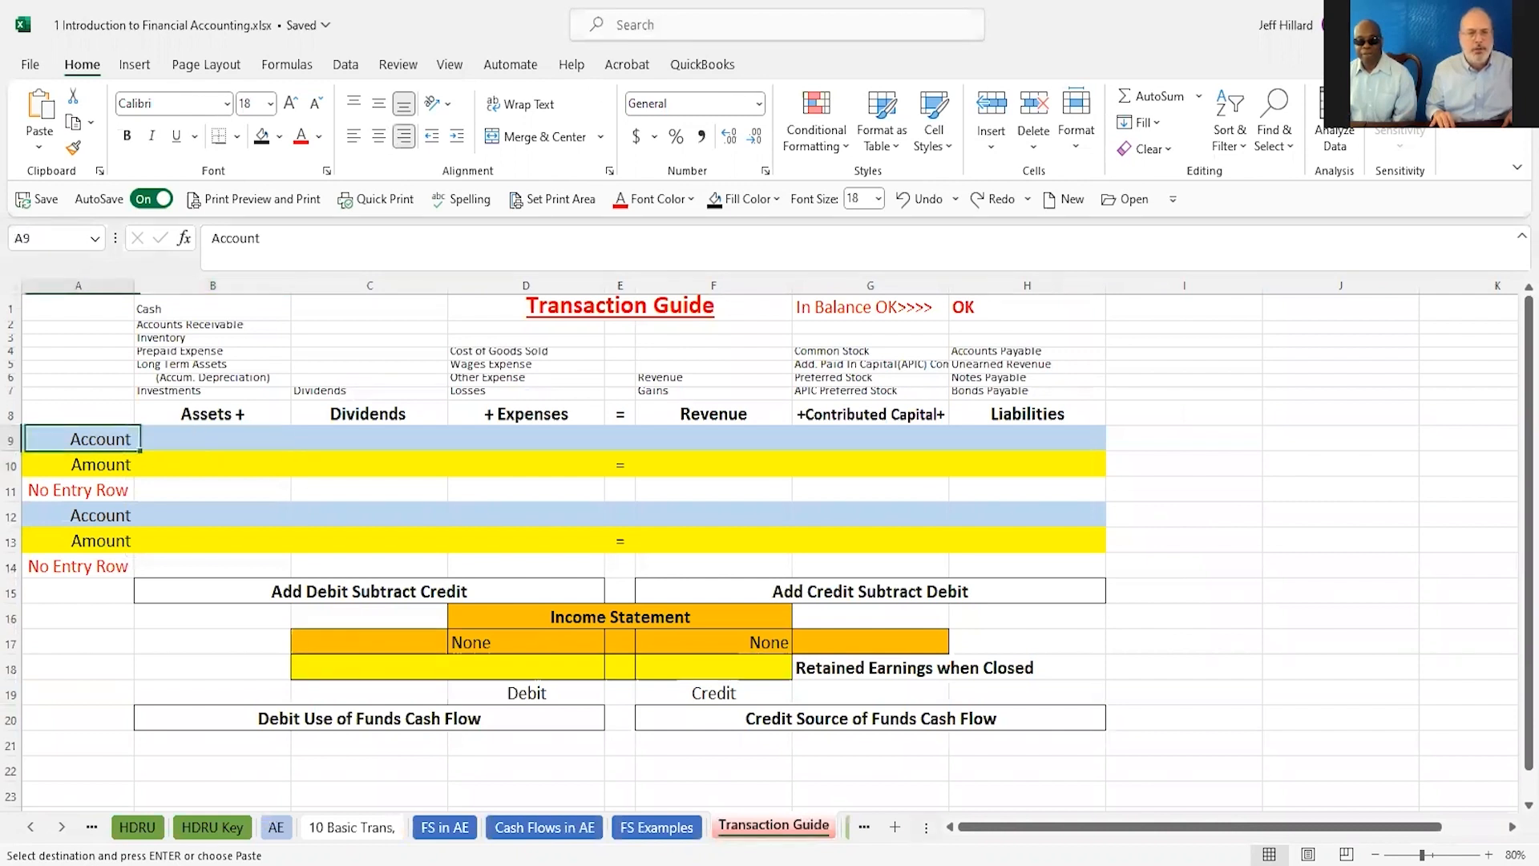
key(Up)
key(Down)
key(Right)
key(Up)
key(Up)
key(Up)
key(Up)
key(Up)
key(Up)
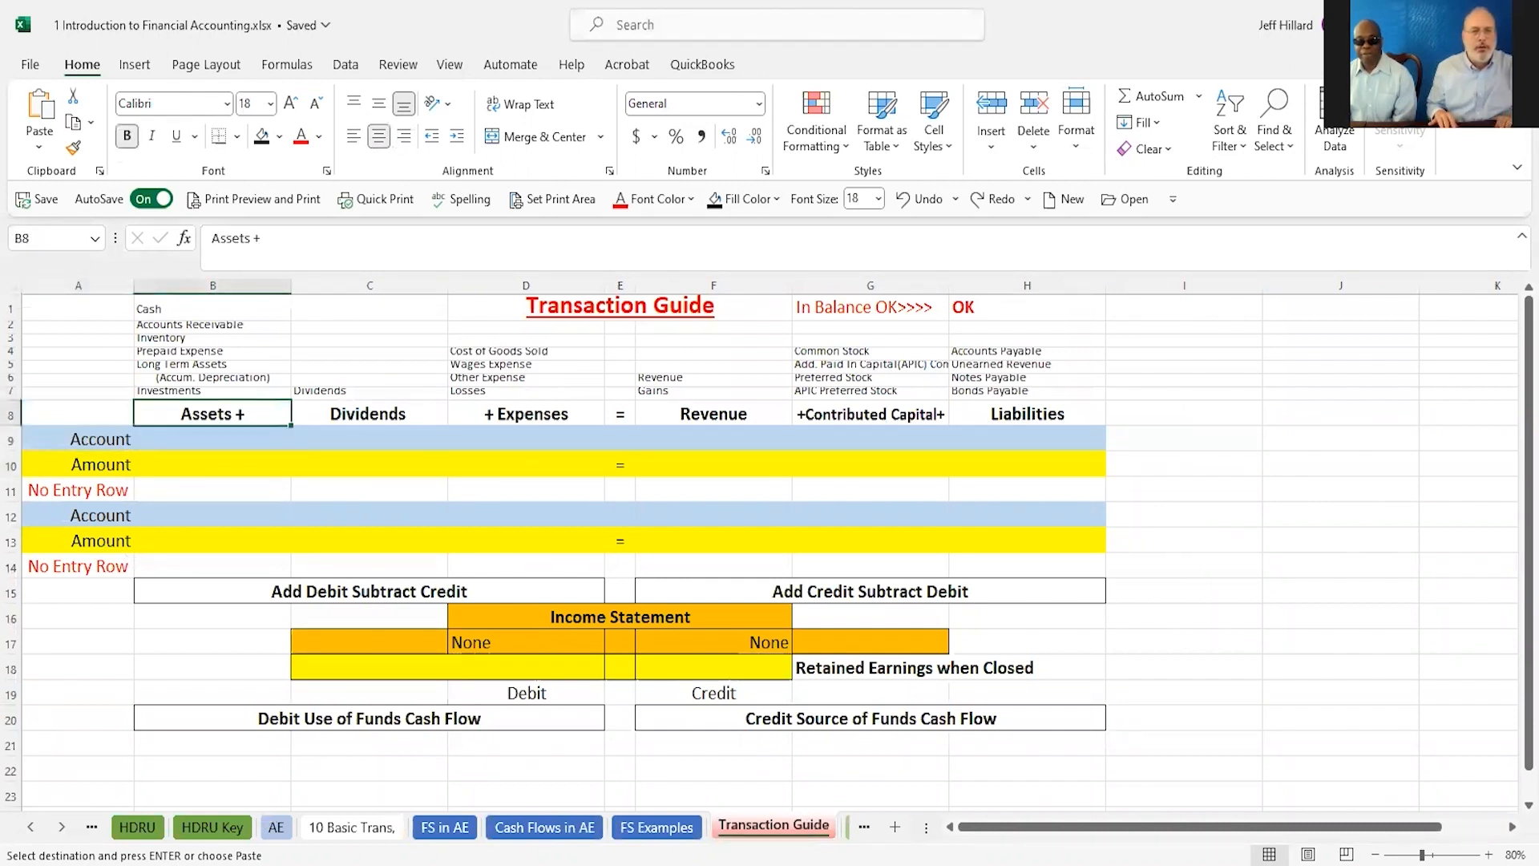
key(Up)
key(Up)
key(Down)
key(Down)
key(Down)
key(Down)
key(Down)
key(Down)
key(Down)
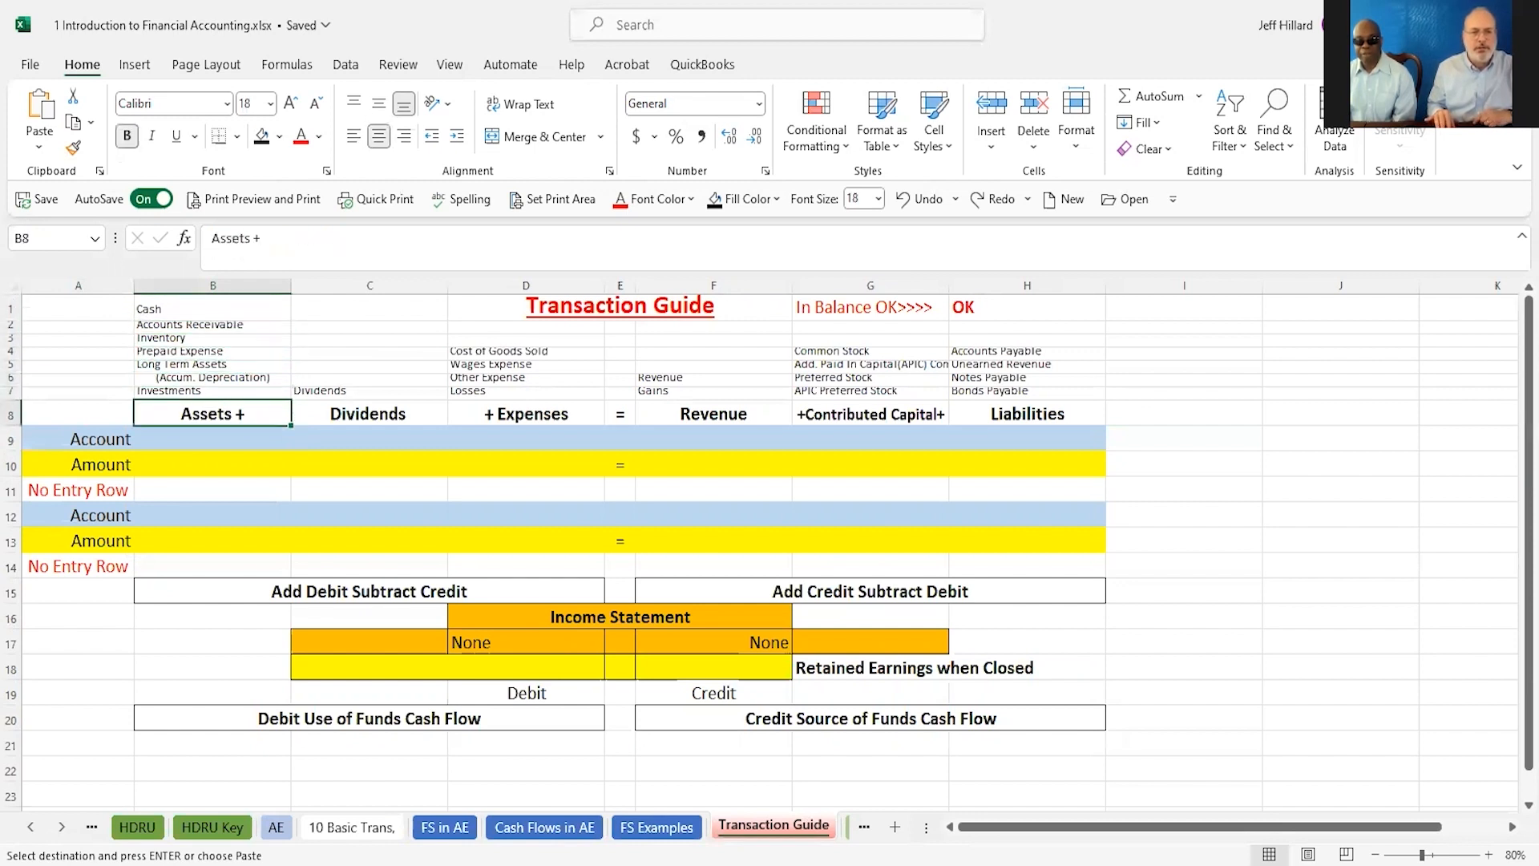
Step: Examine the accounting equation headings in row 8, from Assets across to Liabilities
key(Right)
key(Right)
key(Right)
key(Left)
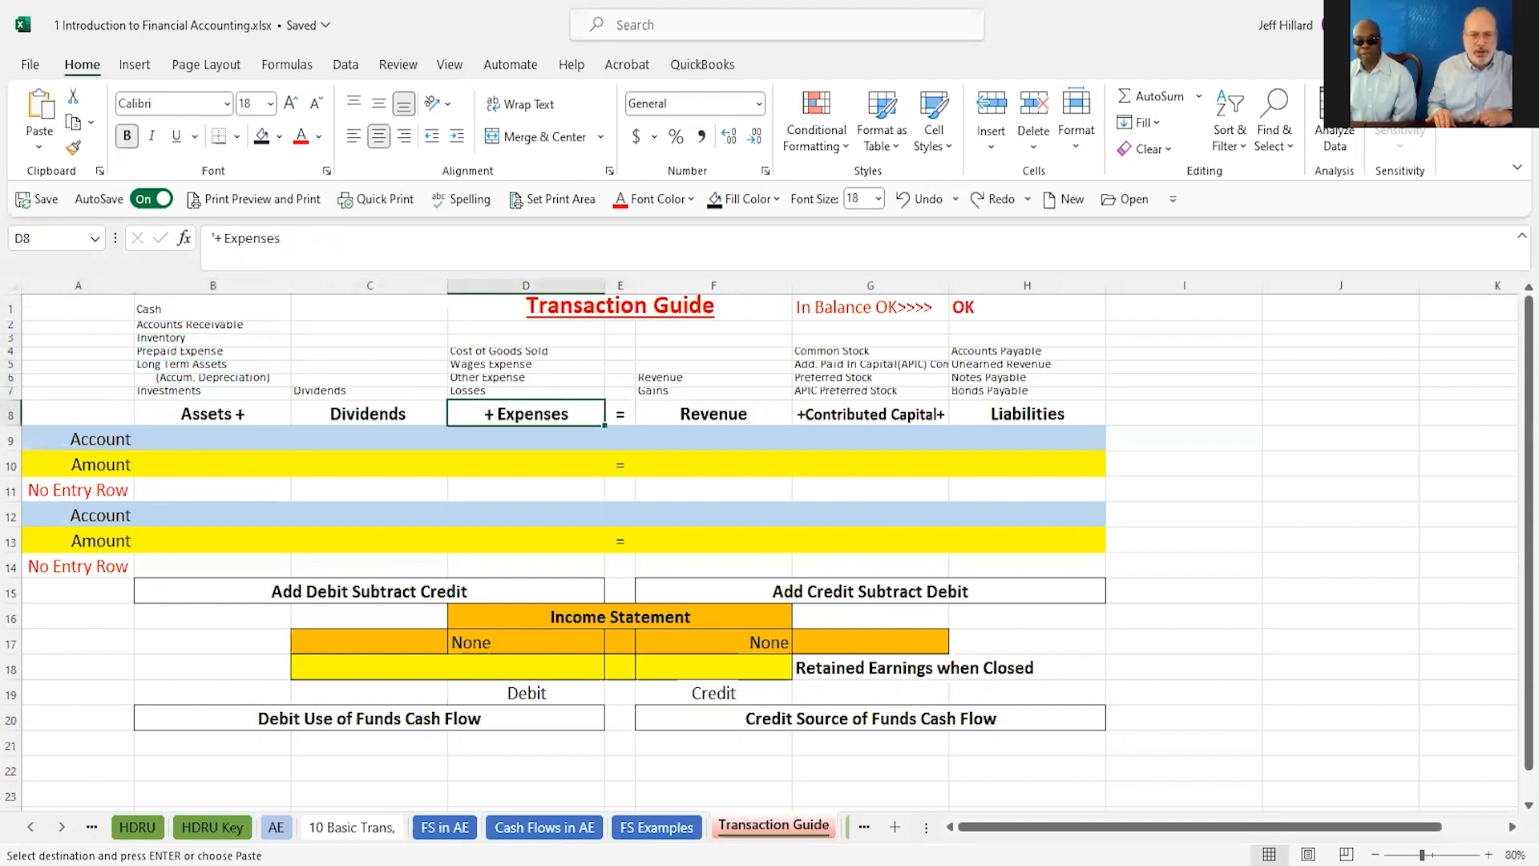
key(Right)
key(Right)
key(Right)
key(Right)
key(Right)
key(Left)
key(Left)
key(Left)
key(Left)
key(Left)
key(Left)
key(Left)
key(Left)
Step: Enter Inventory as the account under Assets in the first Account row
key(Down)
key(Right)
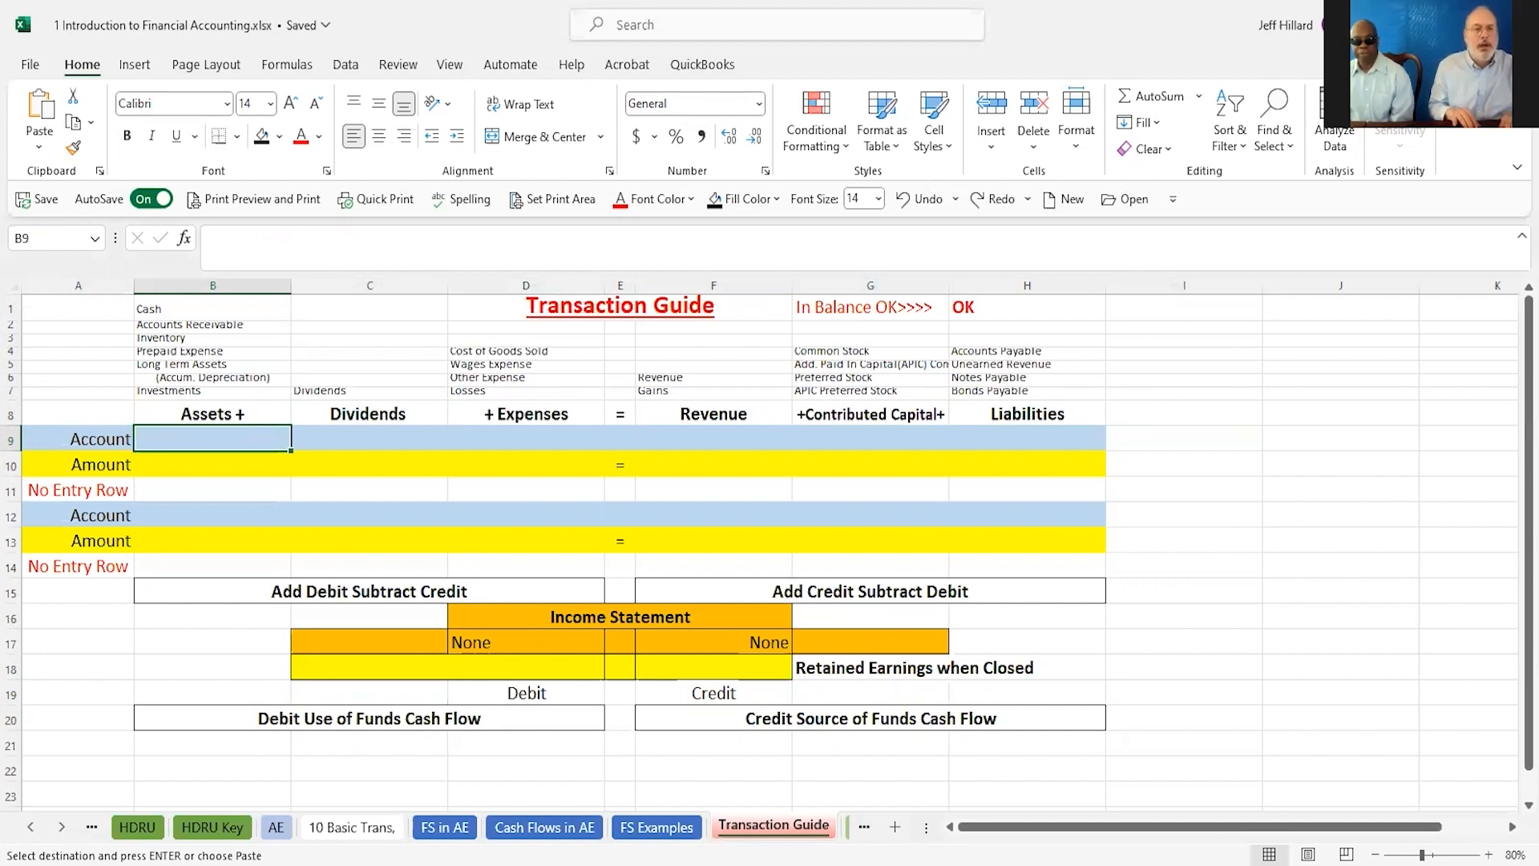
text(In)
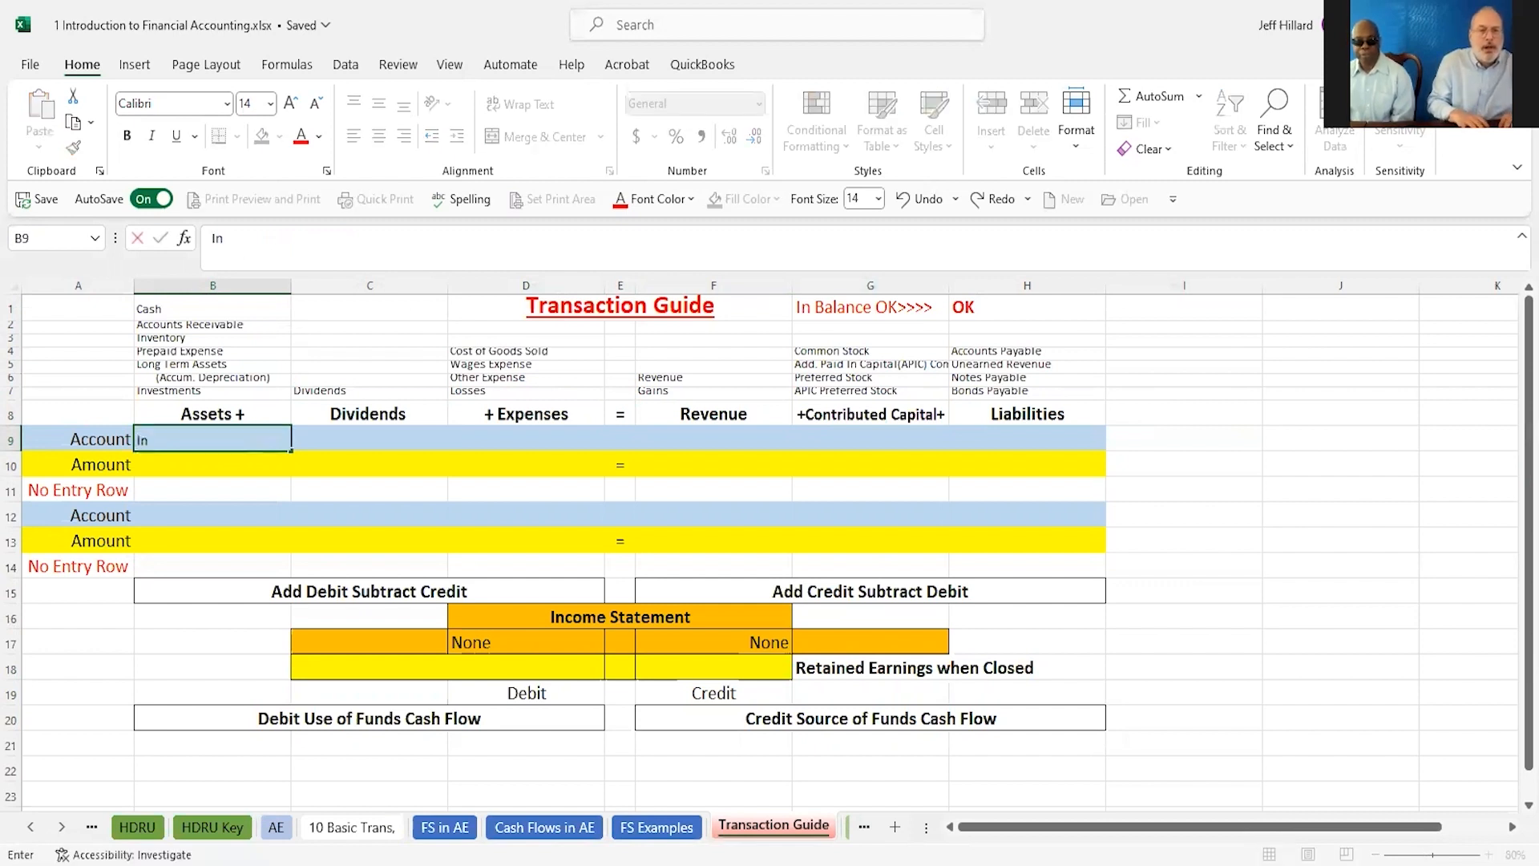
text(ventory)
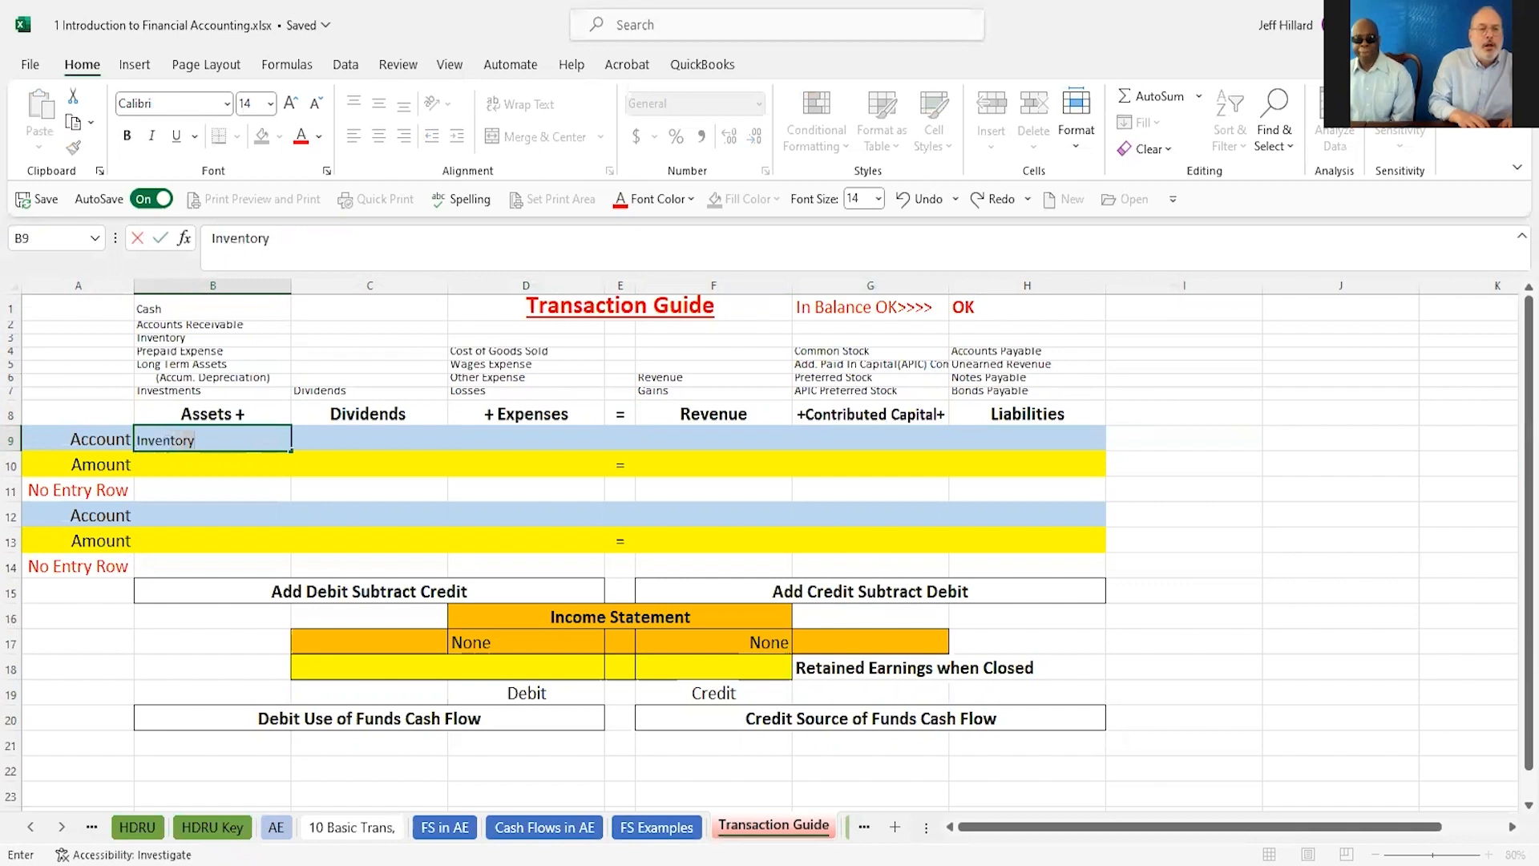
key(BackSpace)
key(BackSpace)
text(u)
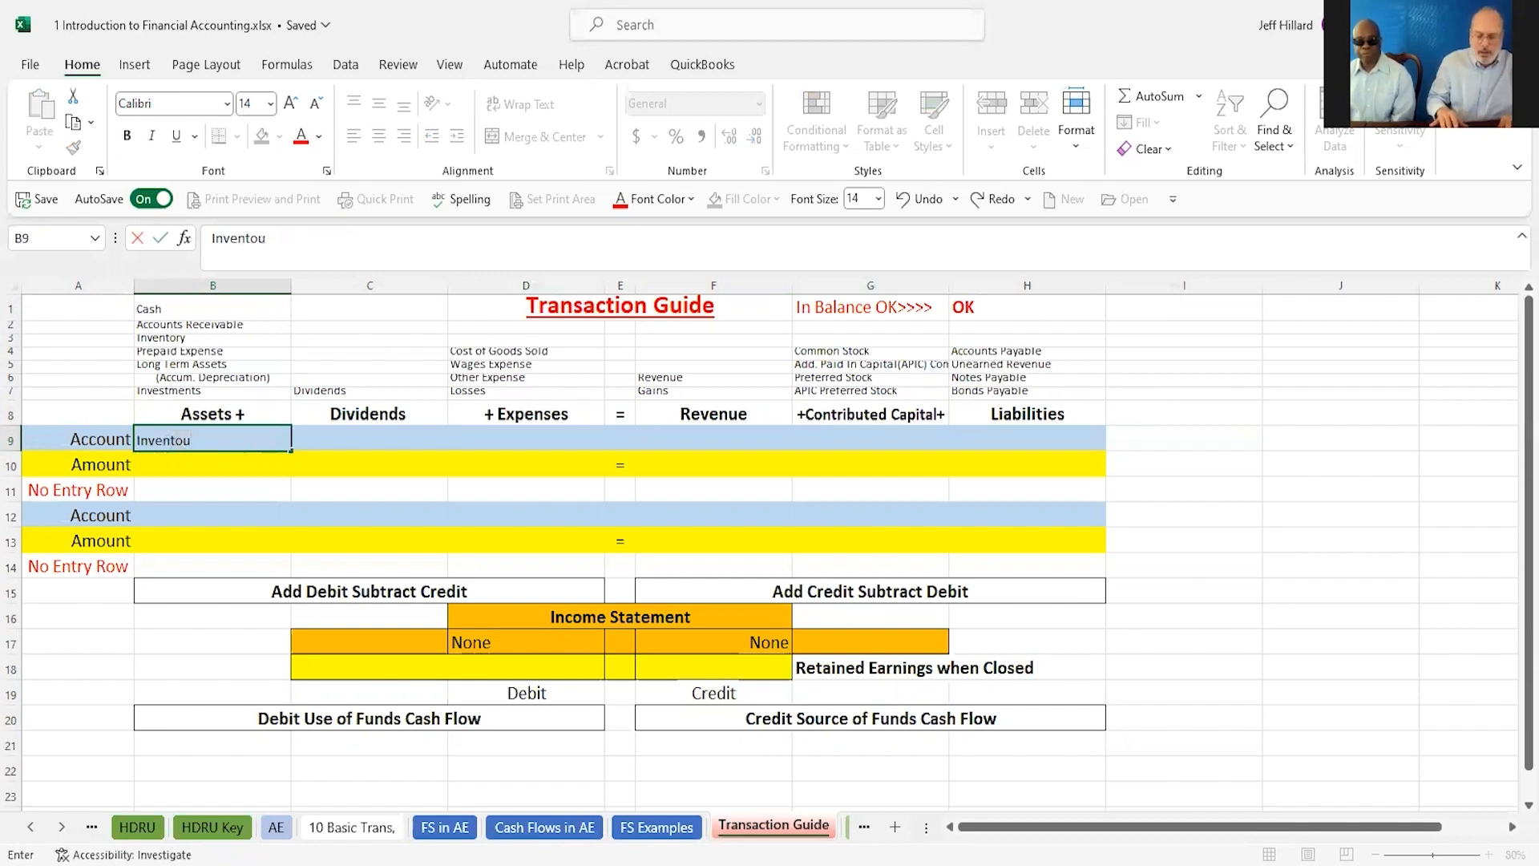
key(BackSpace)
text(ry)
key(Return)
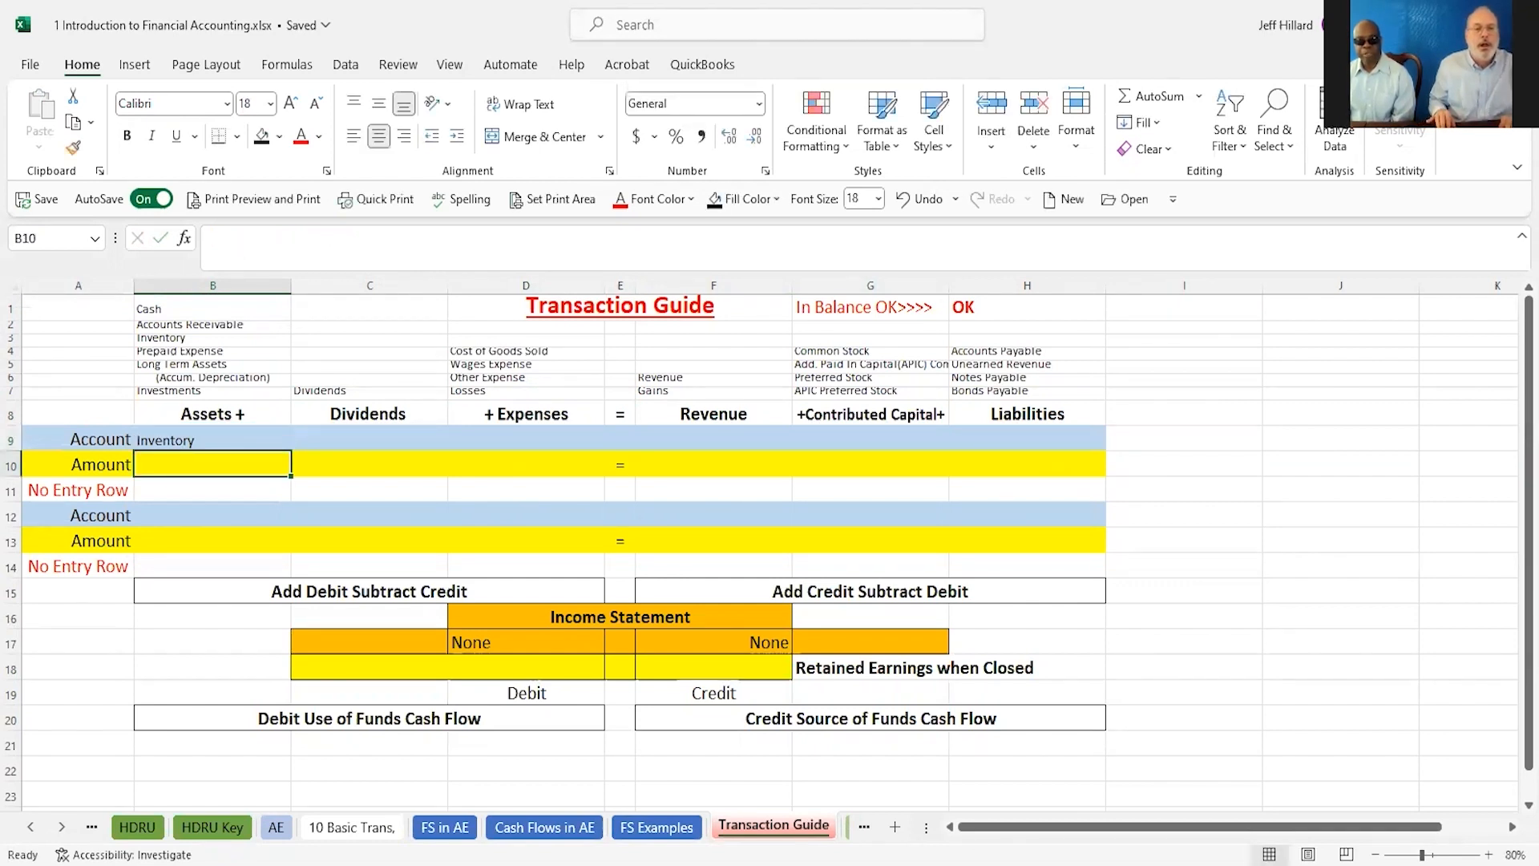
Step: Enter 100 as the amount for the Inventory account
text(10)
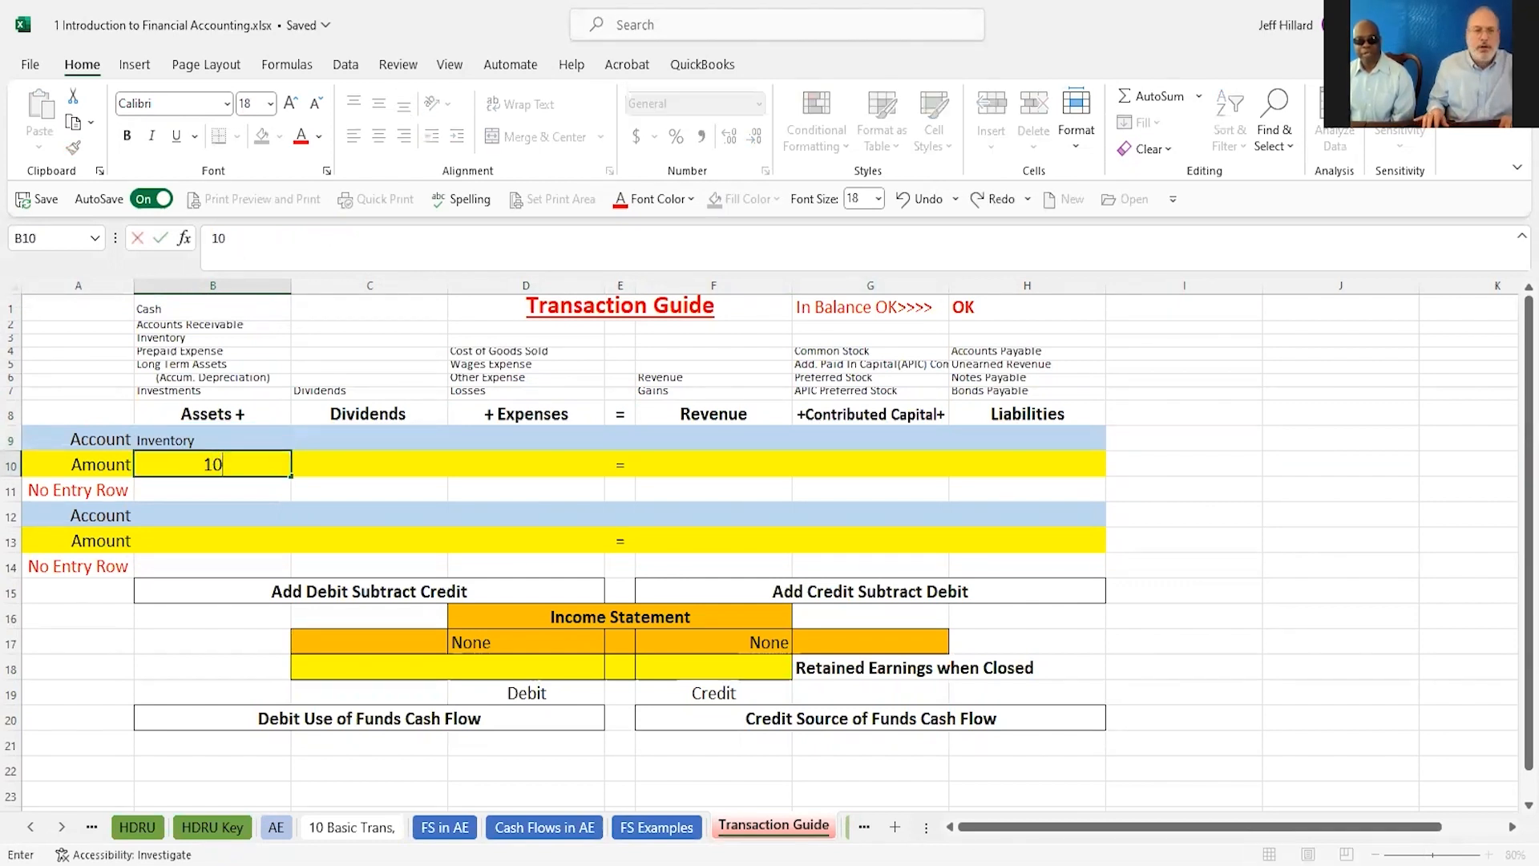
text(0)
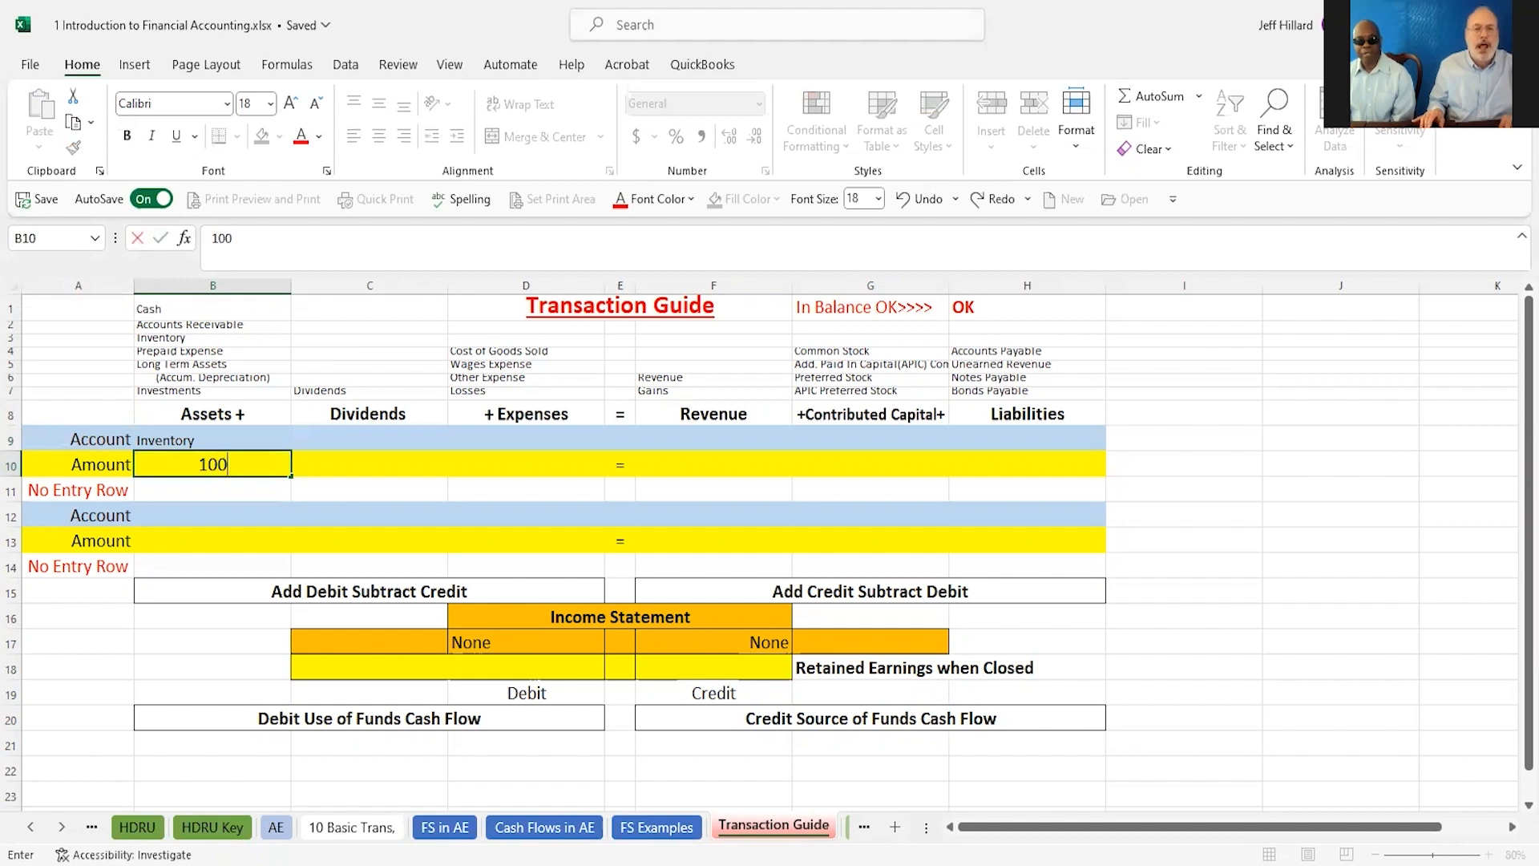
key(Return)
Step: Review the liability accounts listed above the Liabilities heading and check the In Balance indicator
key(Up)
key(Up)
key(Up)
key(Up)
key(Right)
key(Right)
key(Right)
key(Right)
key(Right)
key(Right)
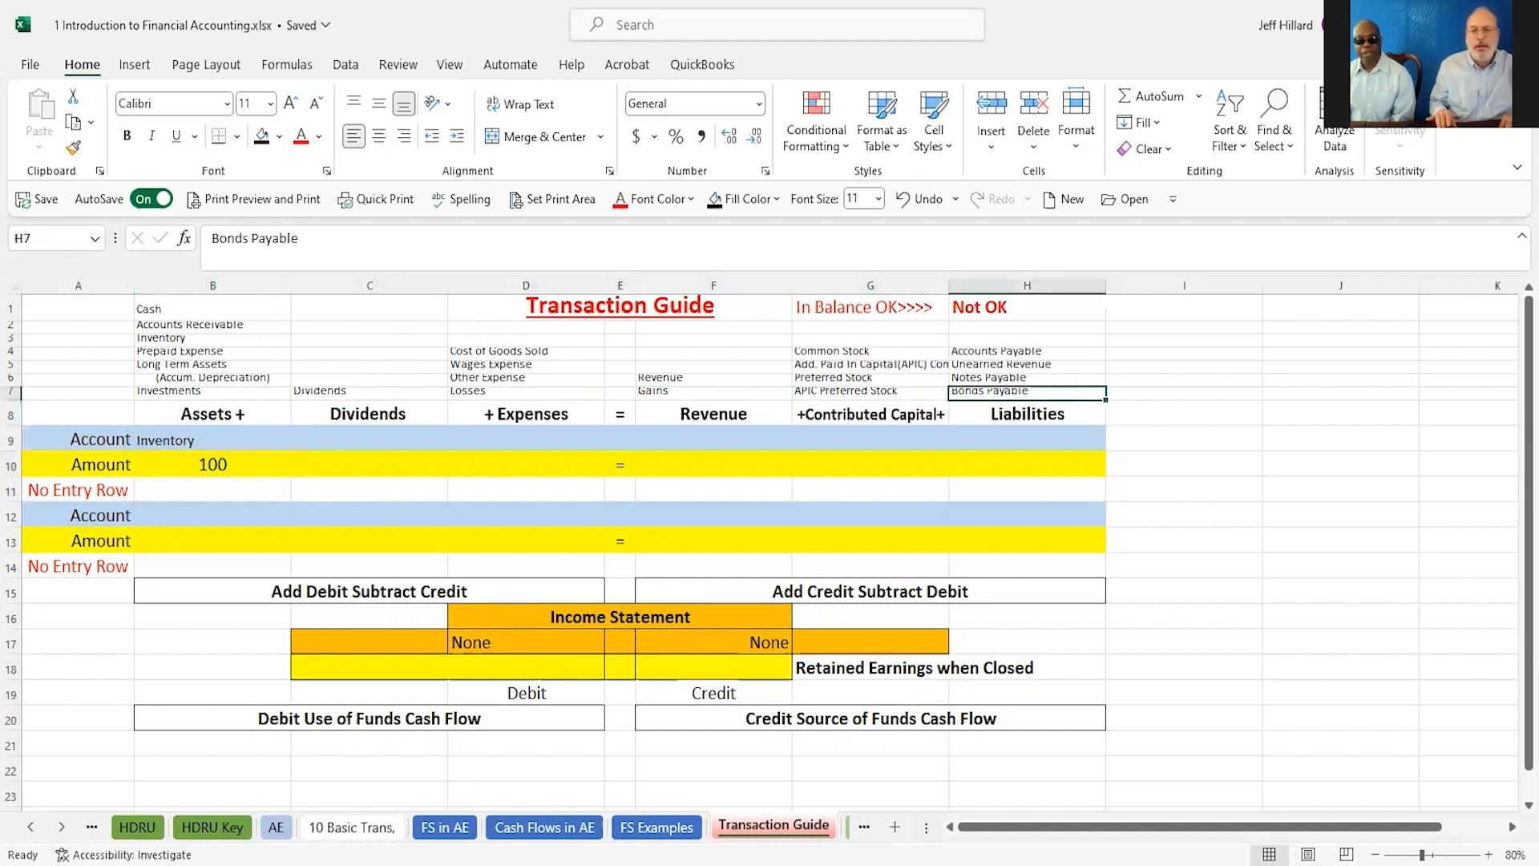
key(Up)
key(Up)
key(Up)
key(Up)
key(Left)
key(Up)
key(Up)
key(Right)
Step: Enter Accounts Payable under Liabilities in the first Account row, with an amount of 100
key(Down)
key(Down)
key(Down)
key(Down)
key(Down)
key(Down)
key(Down)
key(Down)
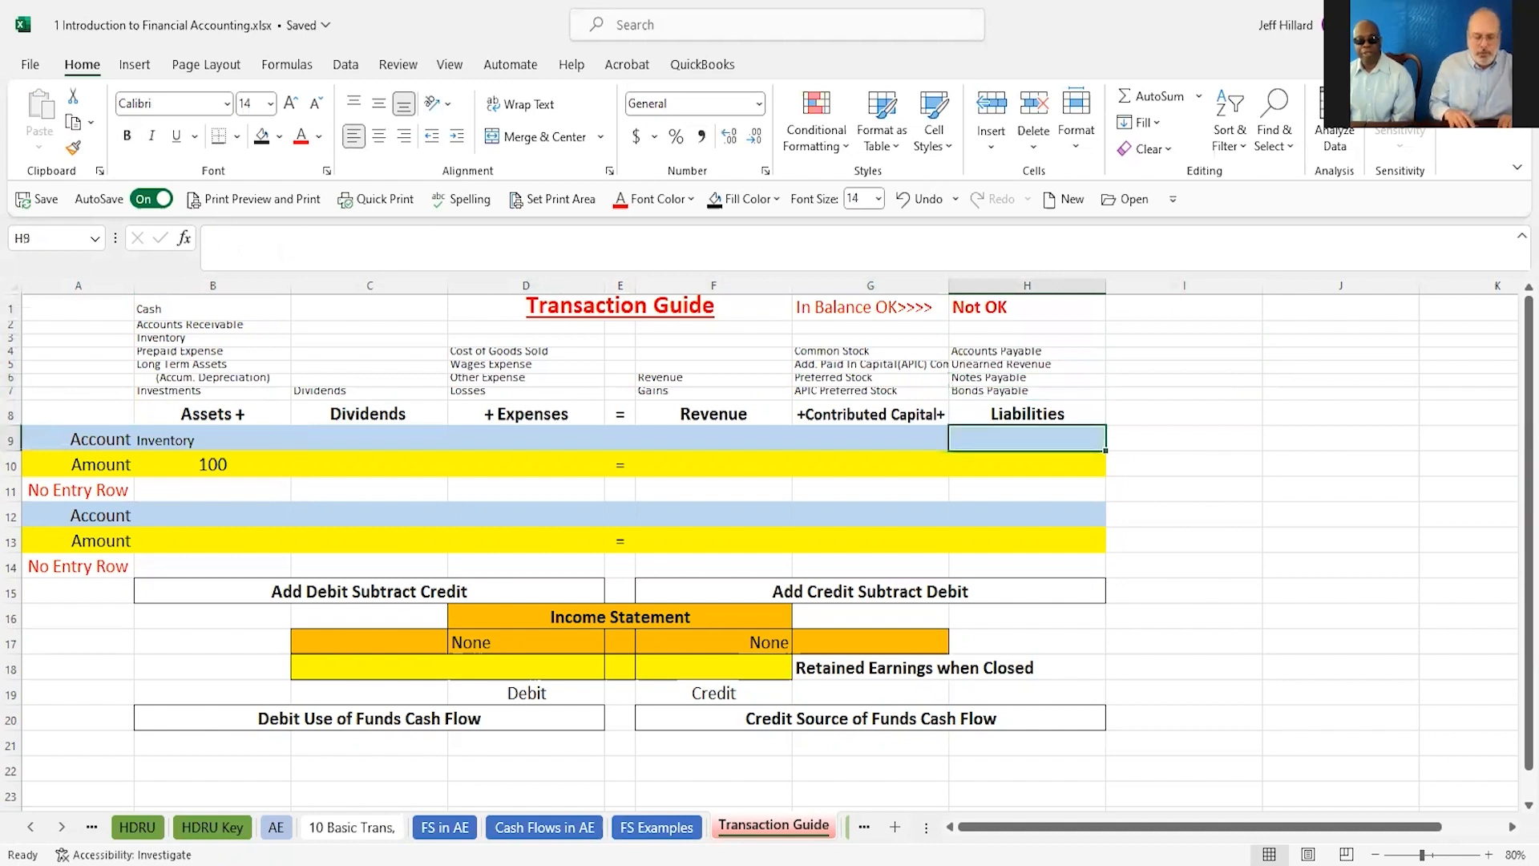
text(Accounts Payable)
key(Return)
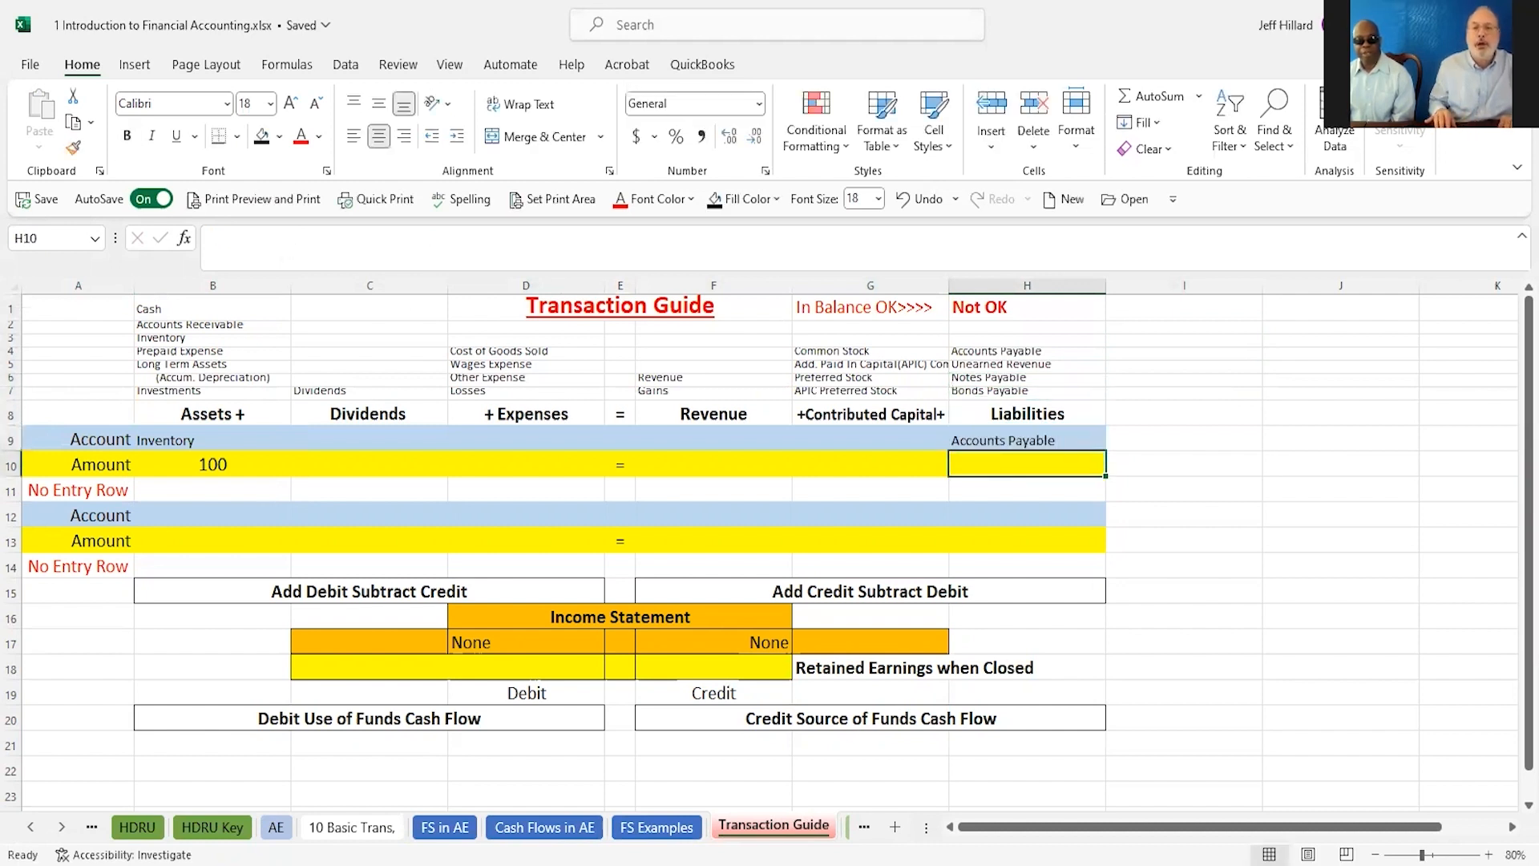
text(100)
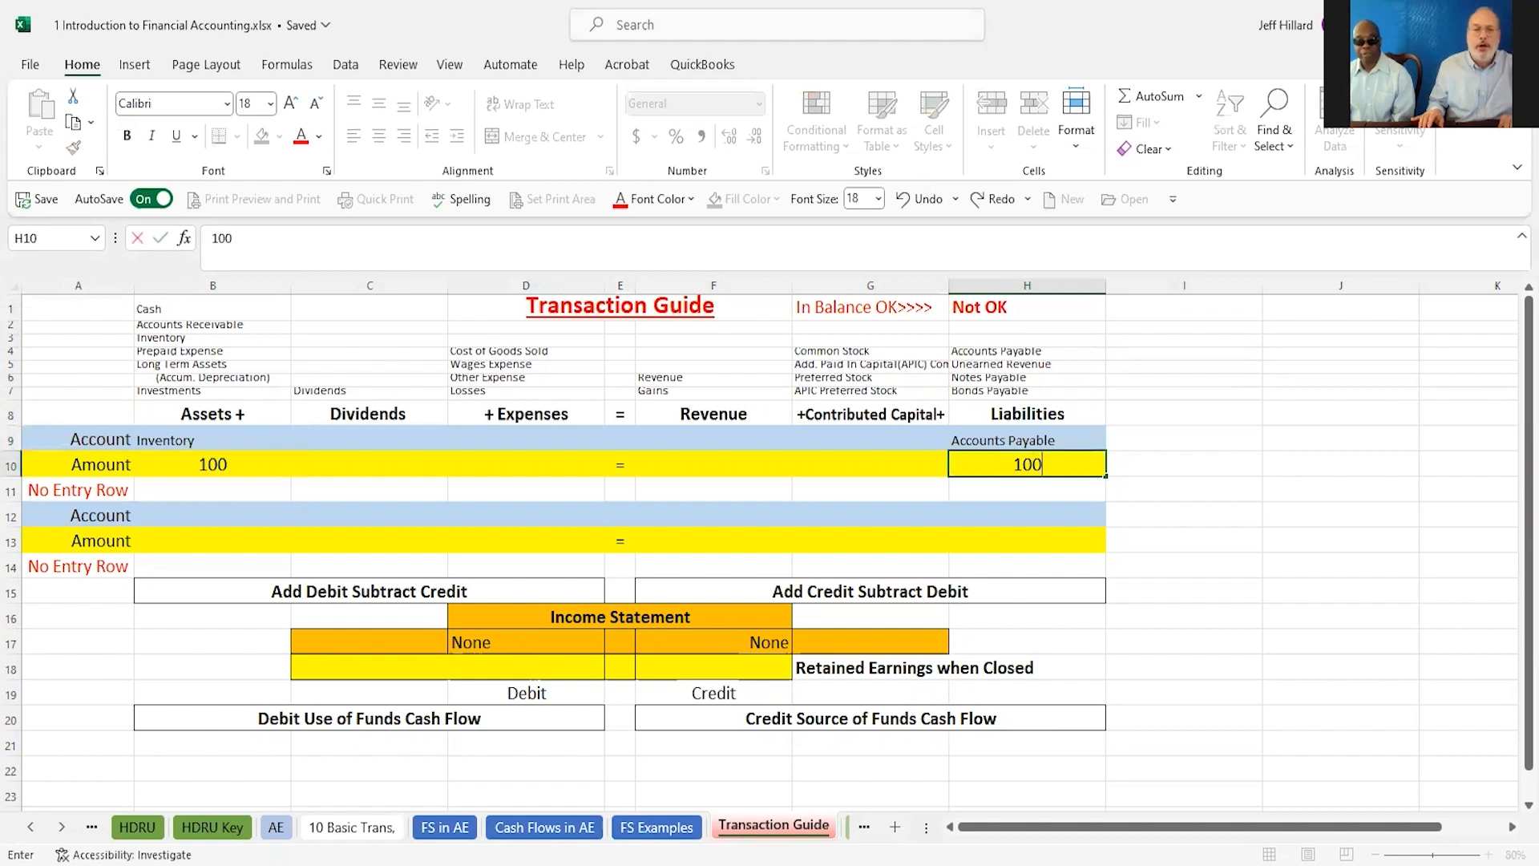
key(Return)
key(Up)
key(Up)
key(Up)
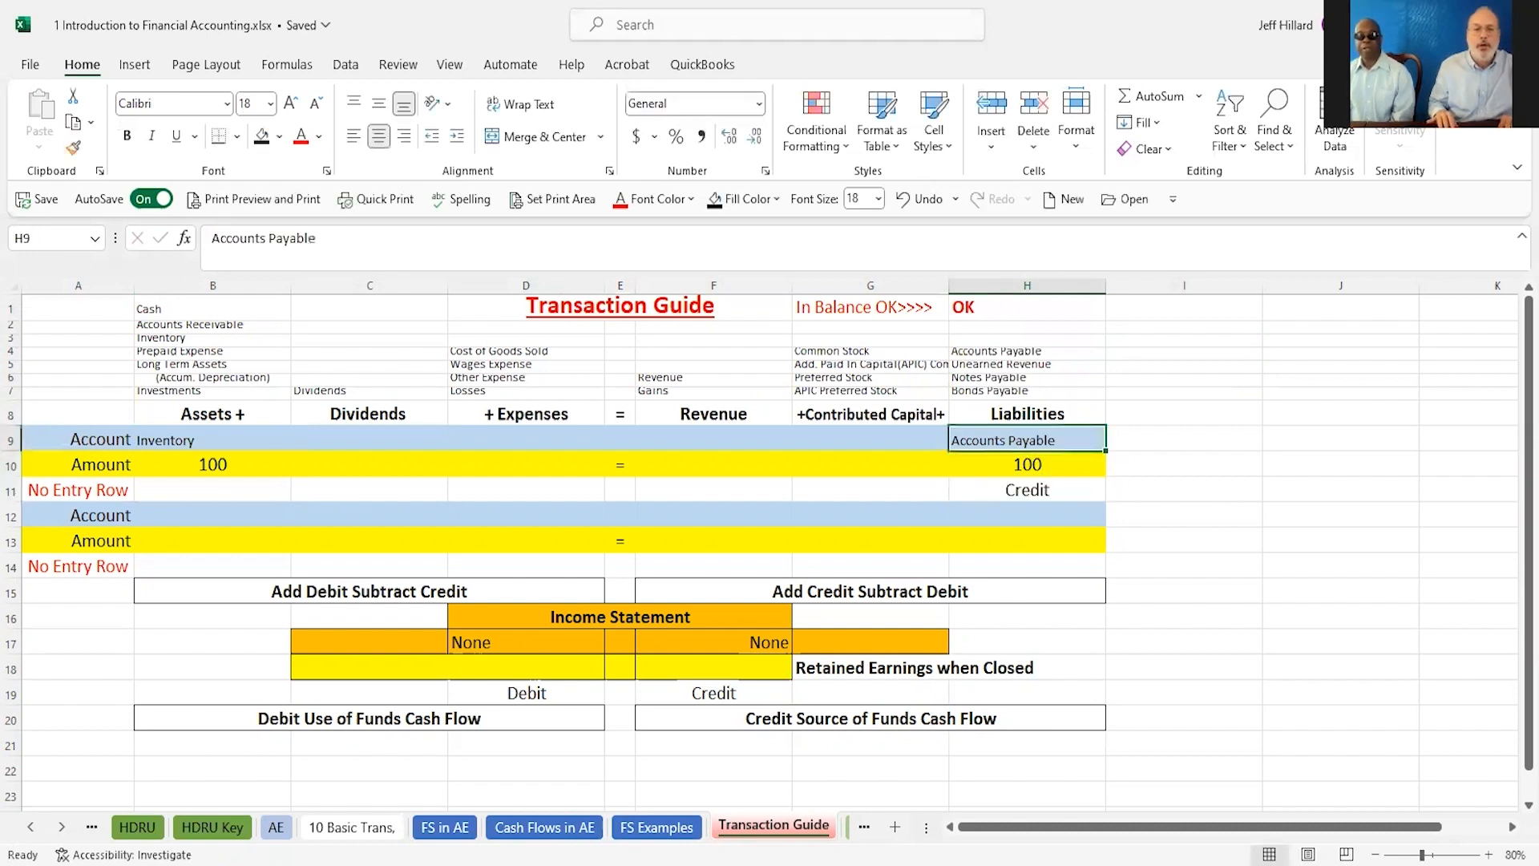
key(Down)
key(Down)
key(Down)
key(Down)
key(Up)
key(Left)
key(Left)
key(Left)
key(Left)
key(Left)
key(ctrl+c)
key(Left)
key(Escape)
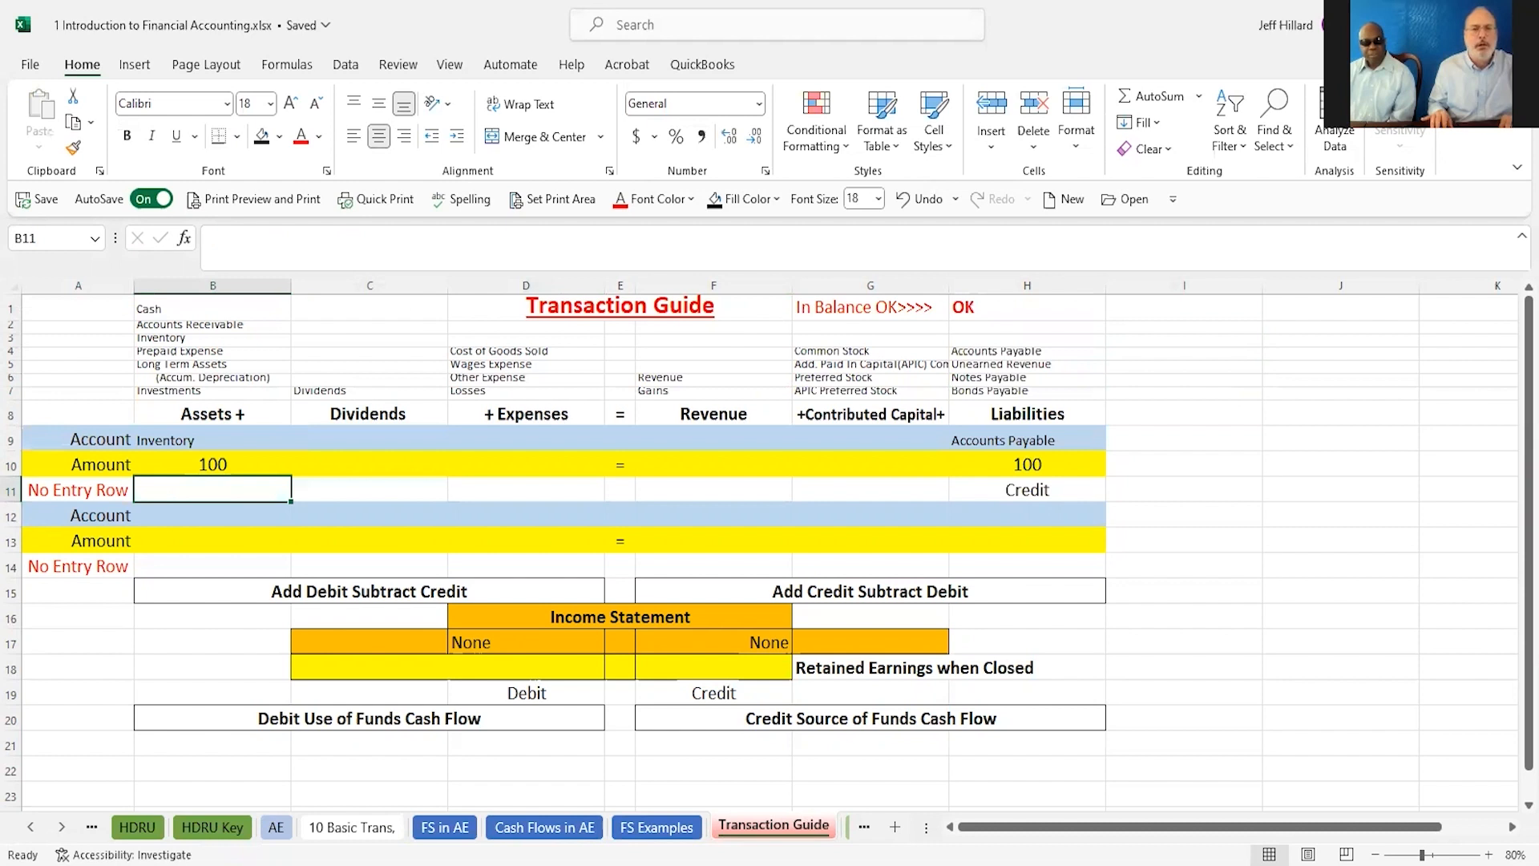
key(Right)
key(Right)
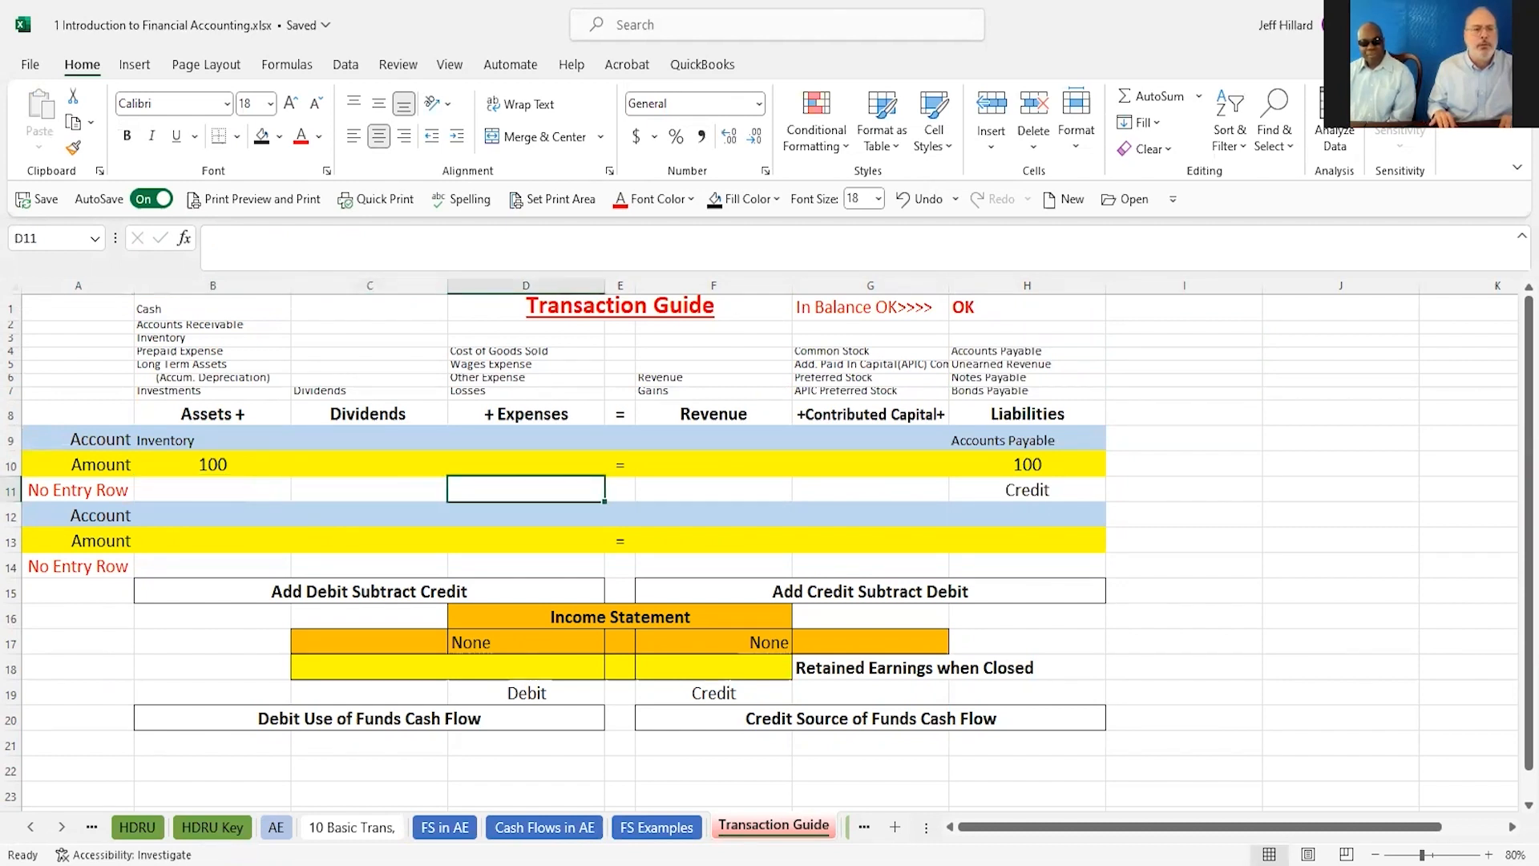
key(Left)
key(Left)
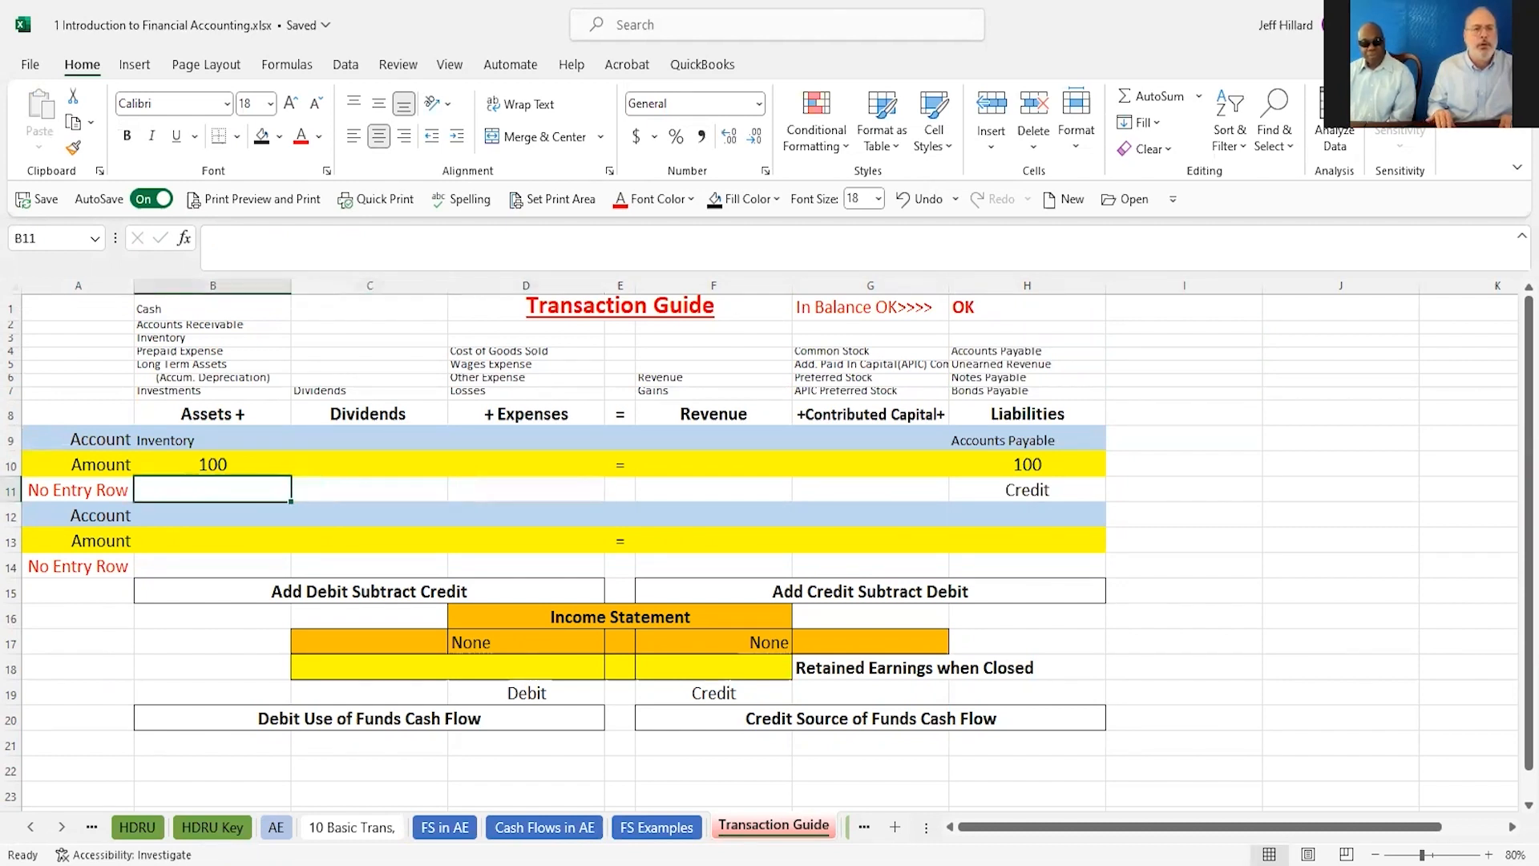
Step: Copy the debit/credit label formulas from B14:D14 into B11:D11
key(Down)
key(Down)
key(Down)
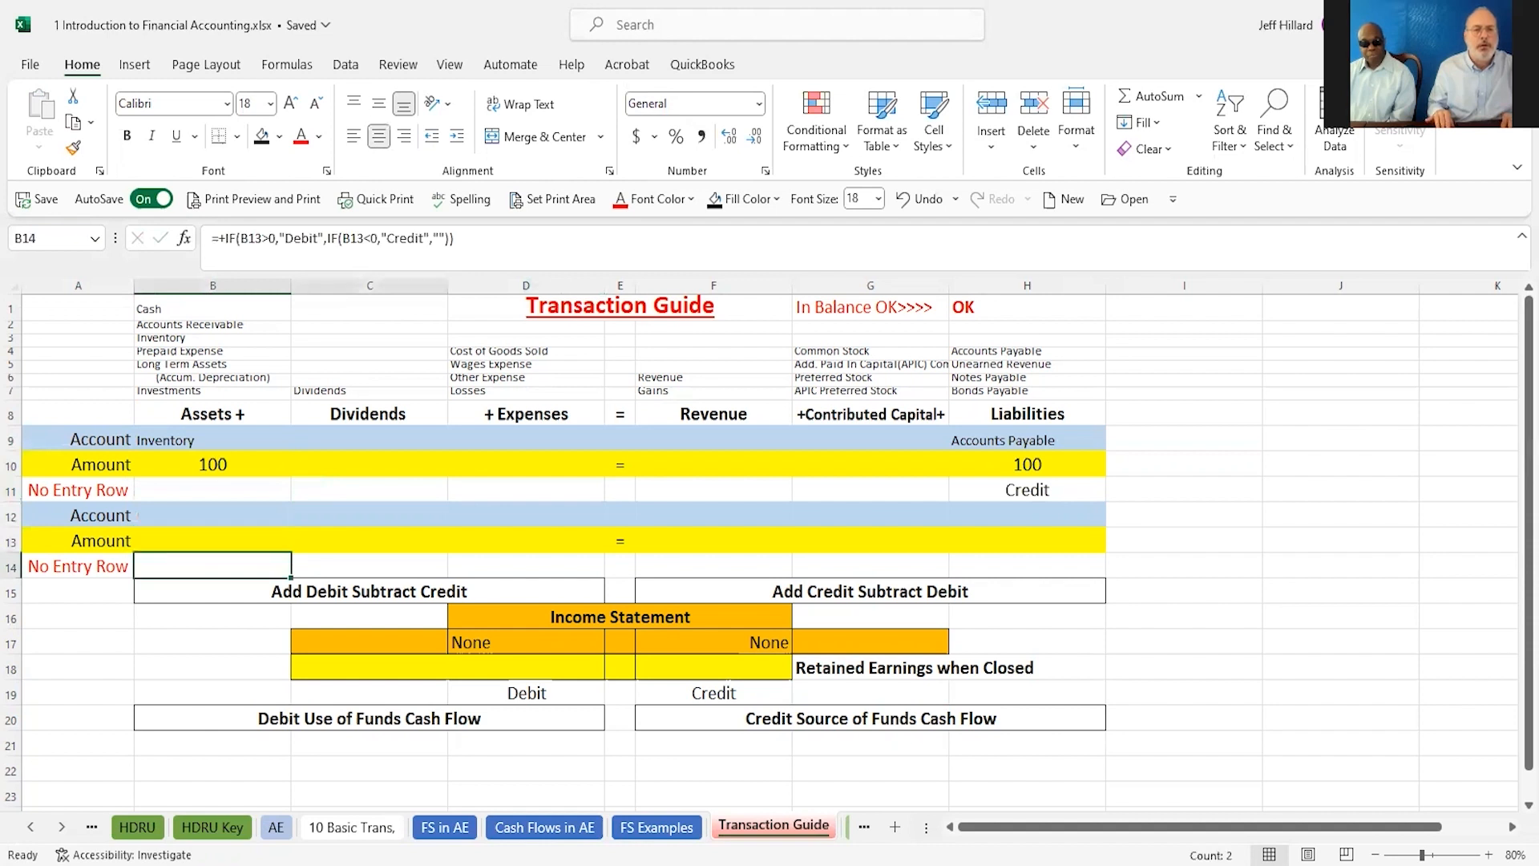
key(shift+Right)
key(shift+Right)
key(ctrl+c)
key(Up)
key(Up)
key(Up)
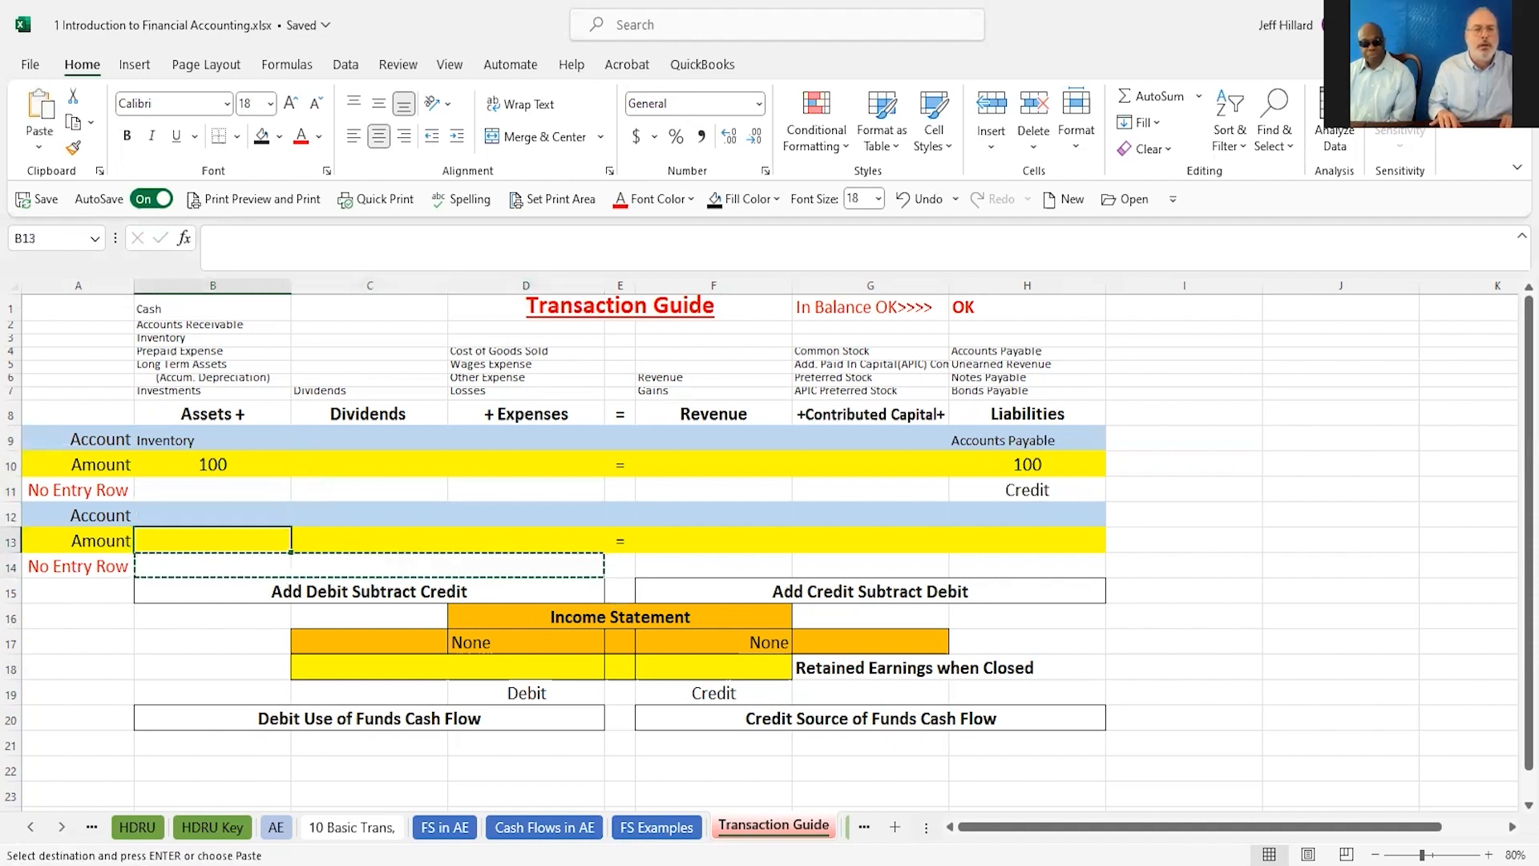
key(Return)
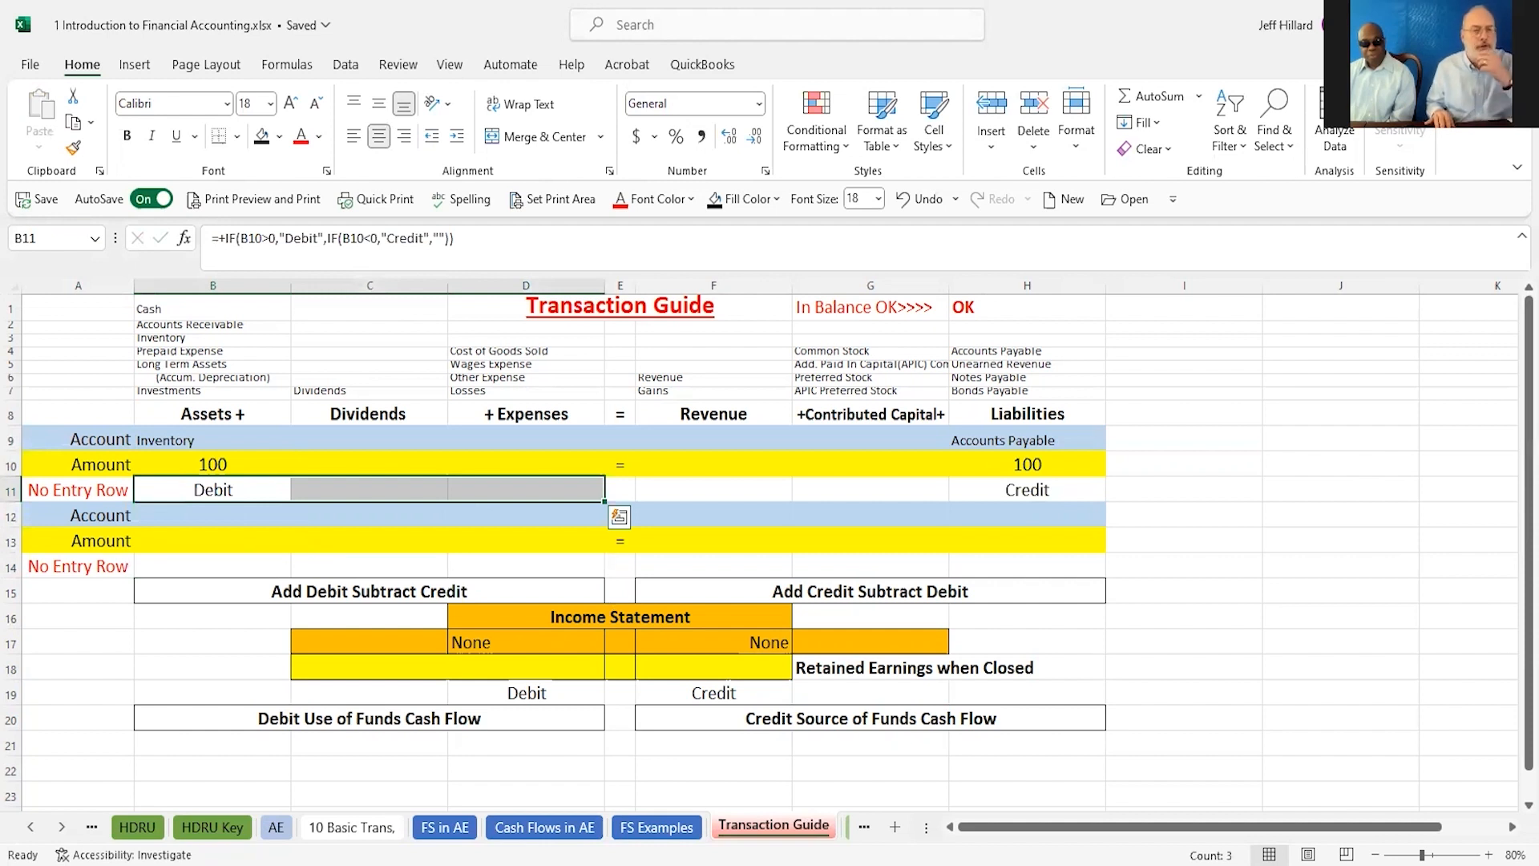
Step: Review the Inventory account and amount, and the debit and credit labels across the first No Entry Row
key(Up)
key(Up)
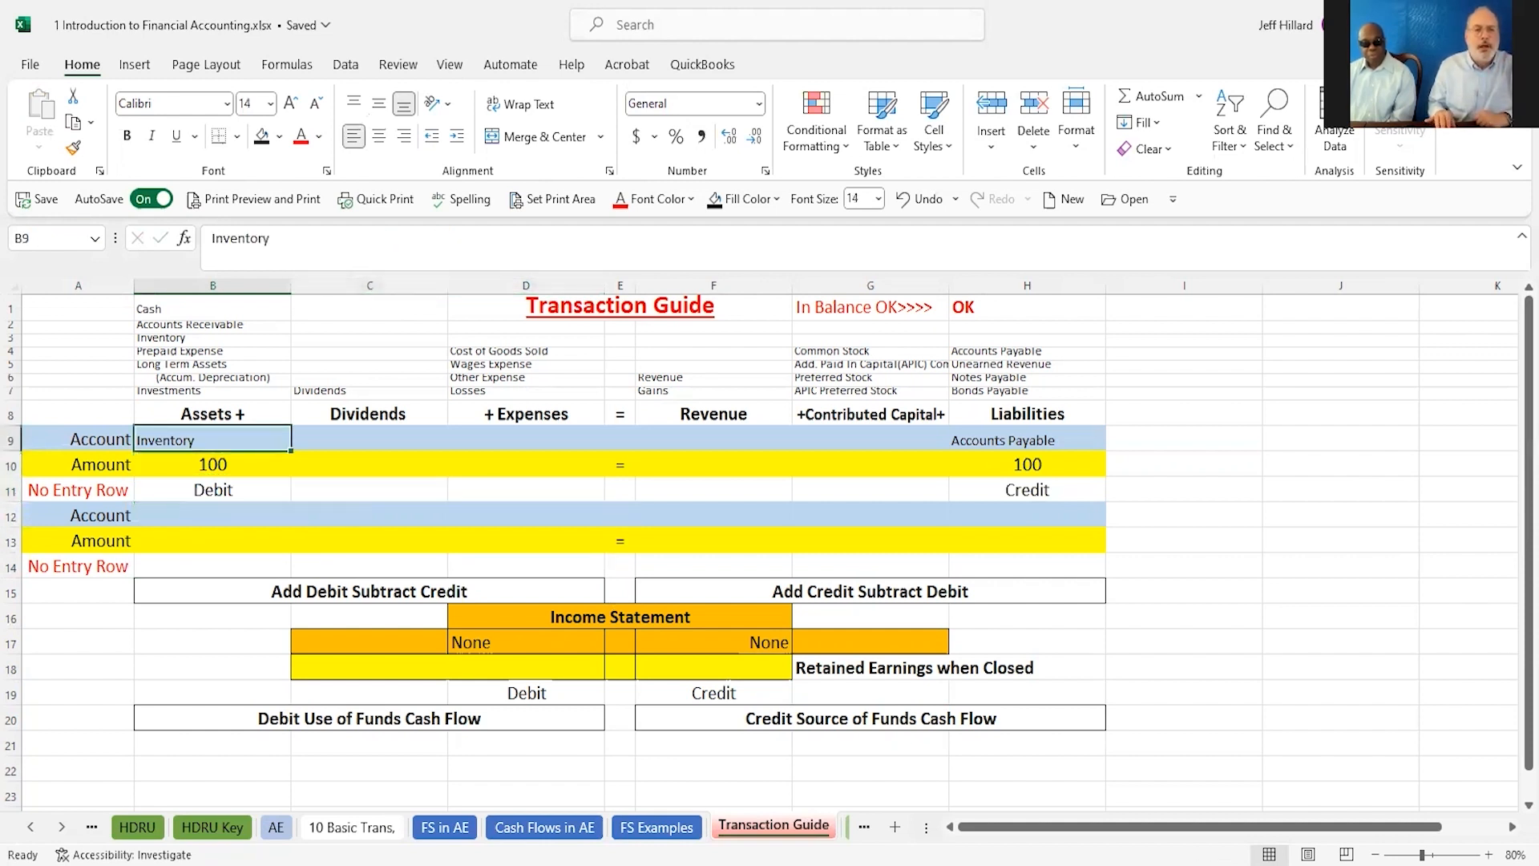
key(Down)
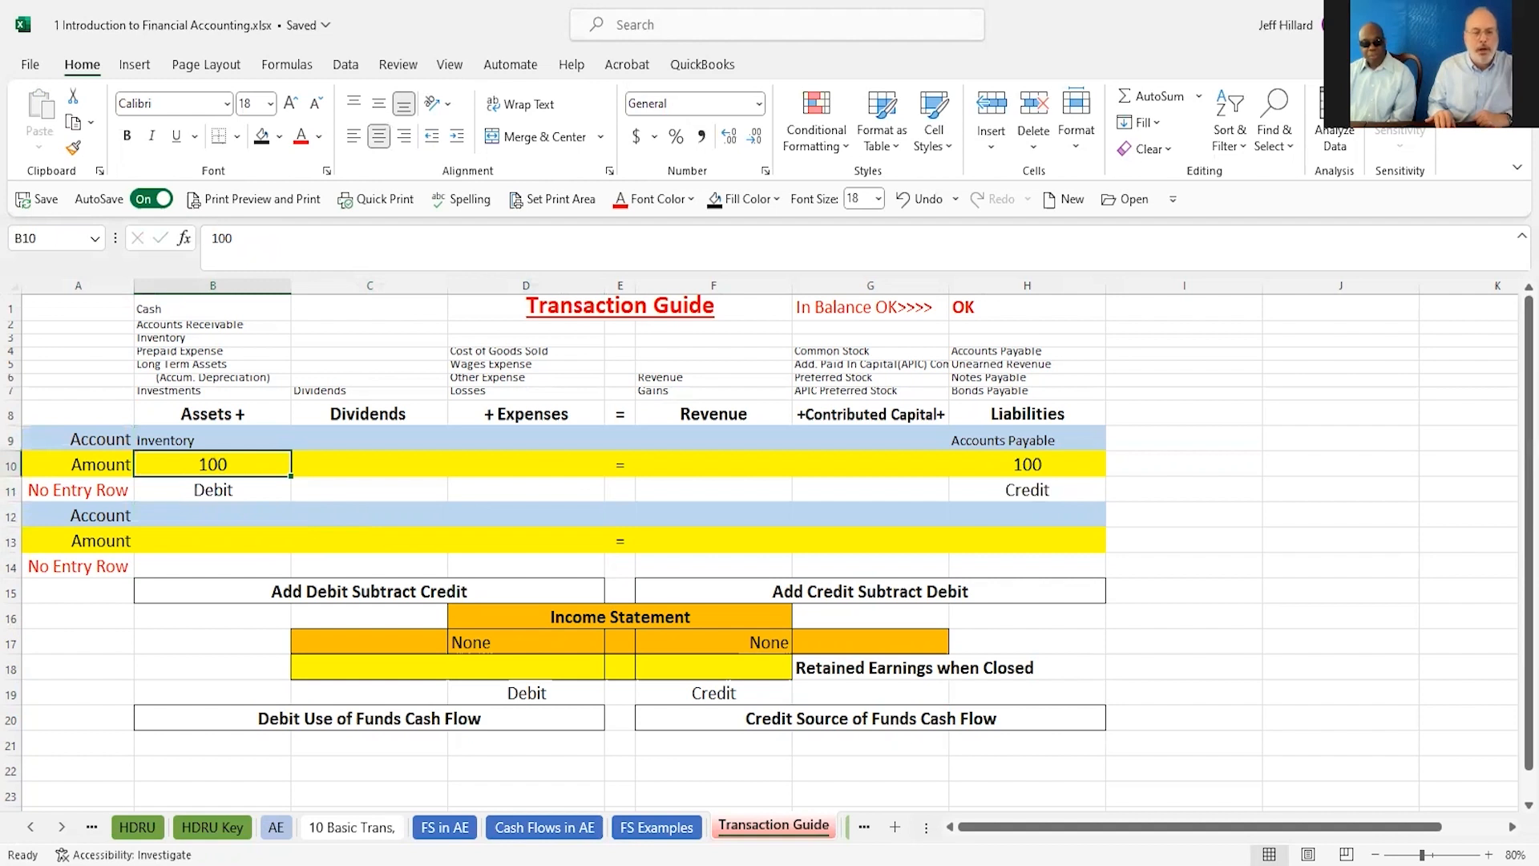
key(Down)
key(Left)
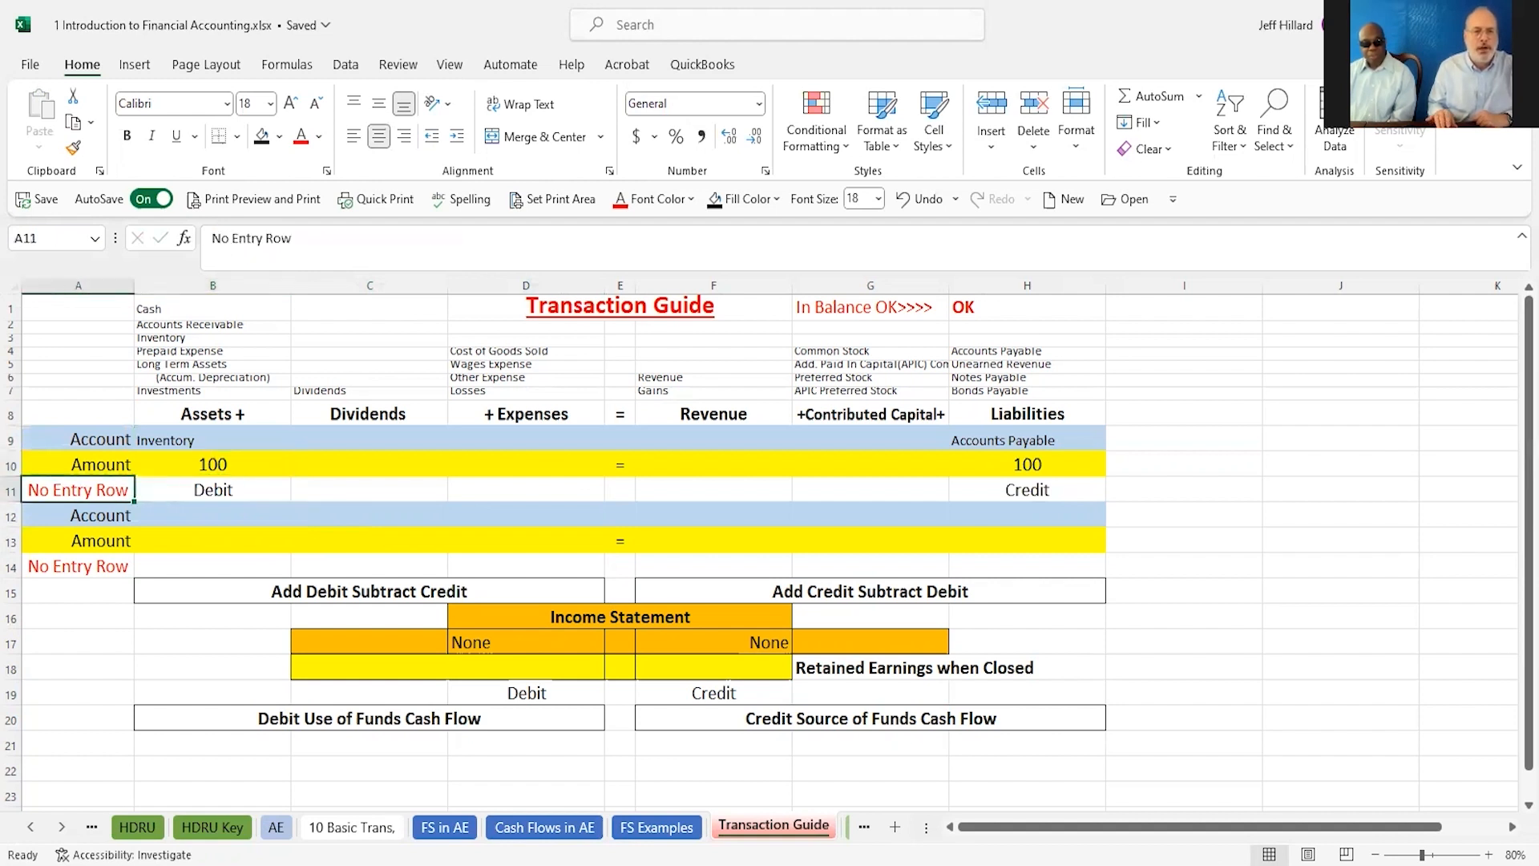
key(Right)
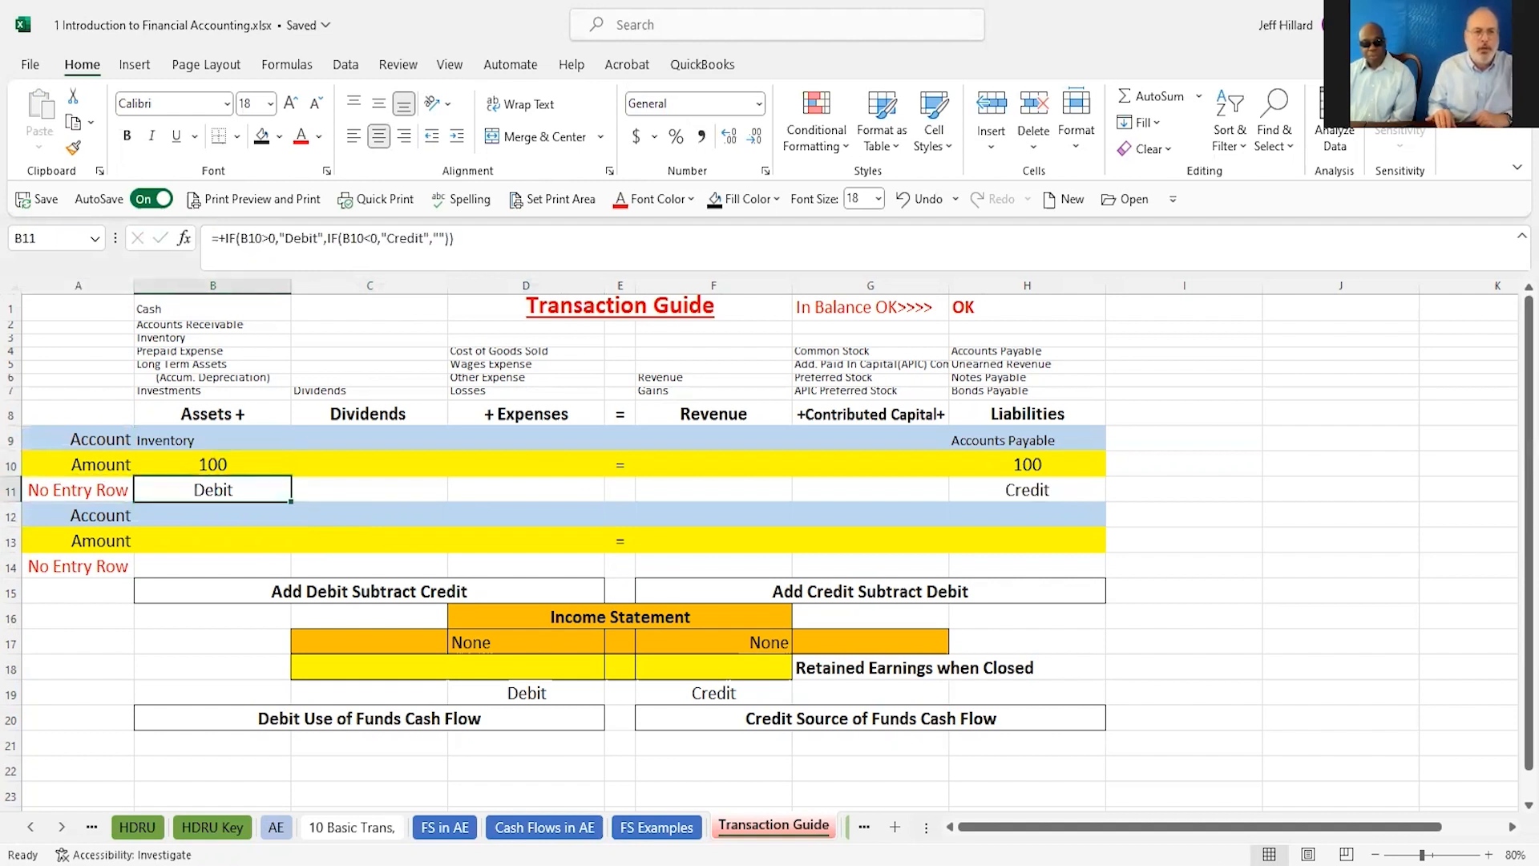
key(Right)
key(Right)
key(Right)
key(Right)
key(Right)
key(Right)
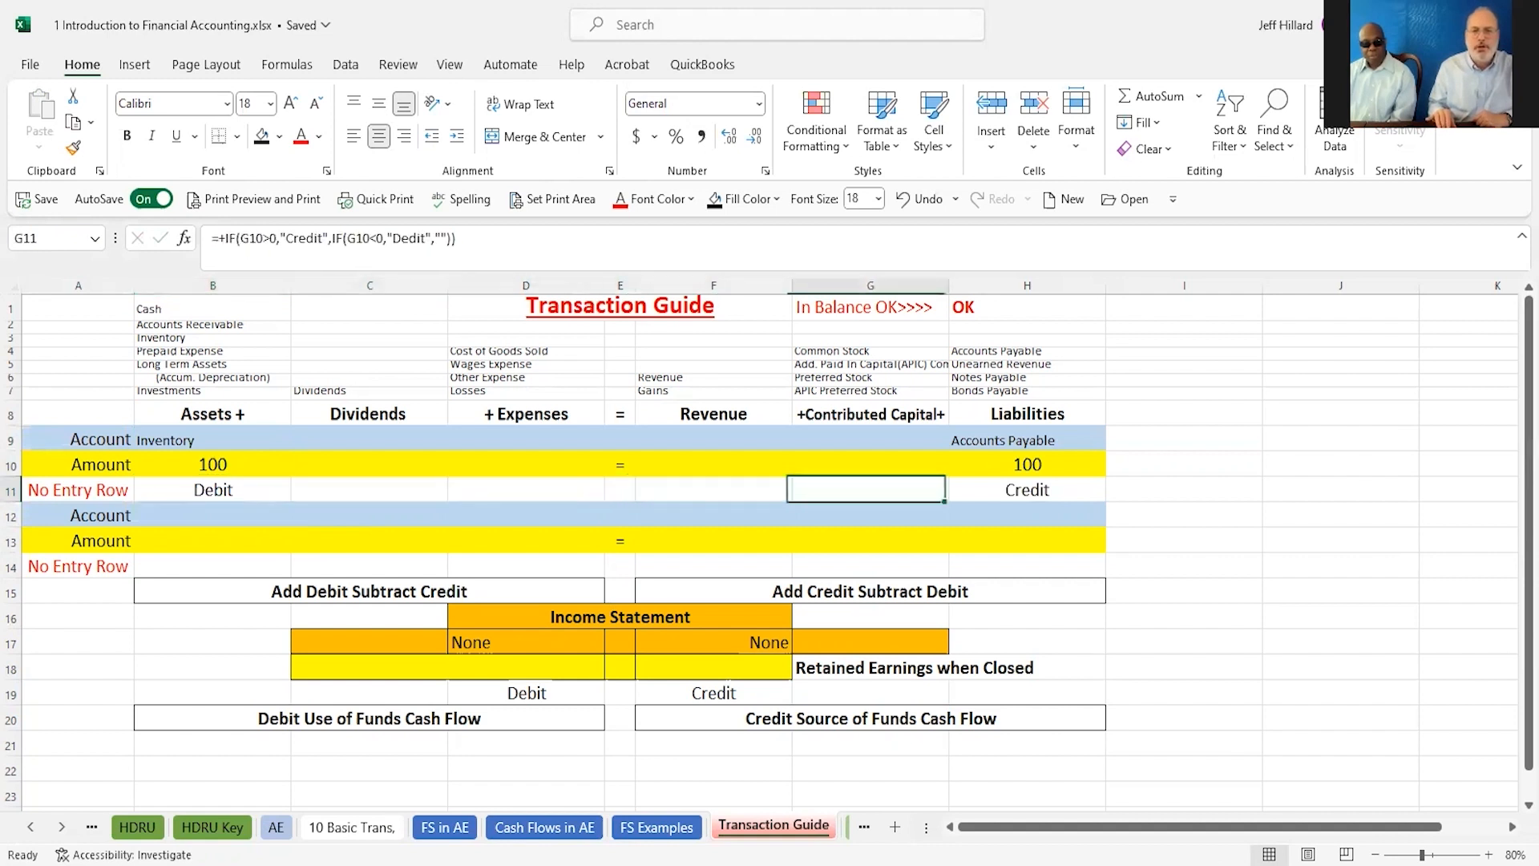
Step: Examine the Liabilities column down to the Add Credit Subtract Debit rule
key(Down)
key(Down)
key(Down)
key(Up)
key(Up)
key(Up)
key(Up)
key(Down)
key(Down)
key(Down)
key(Down)
key(Down)
key(Down)
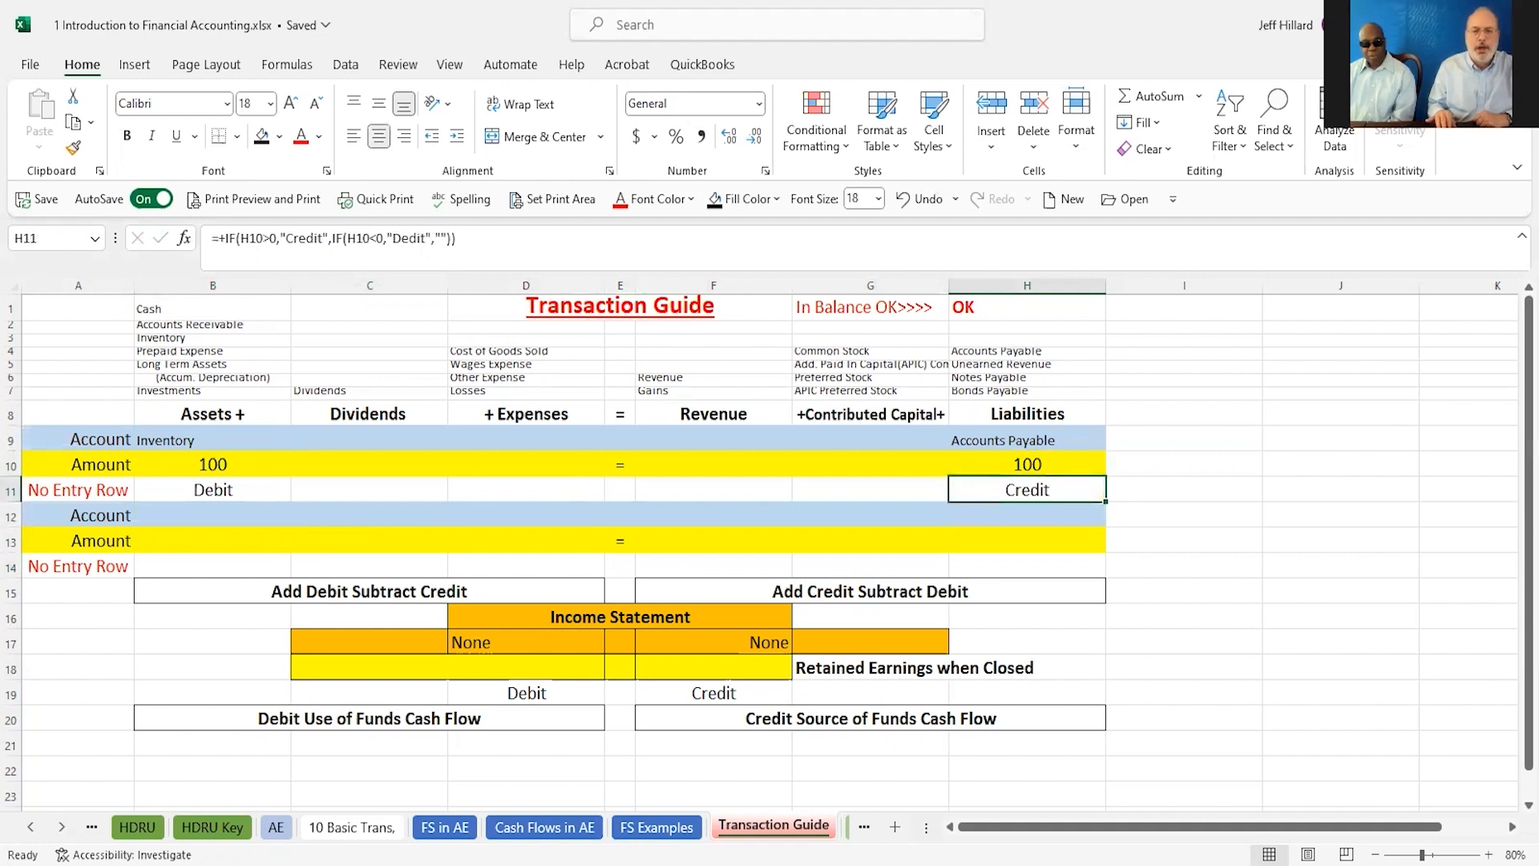
Step: Examine the Income Statement block and the retained earnings row beneath it
key(Left)
key(Left)
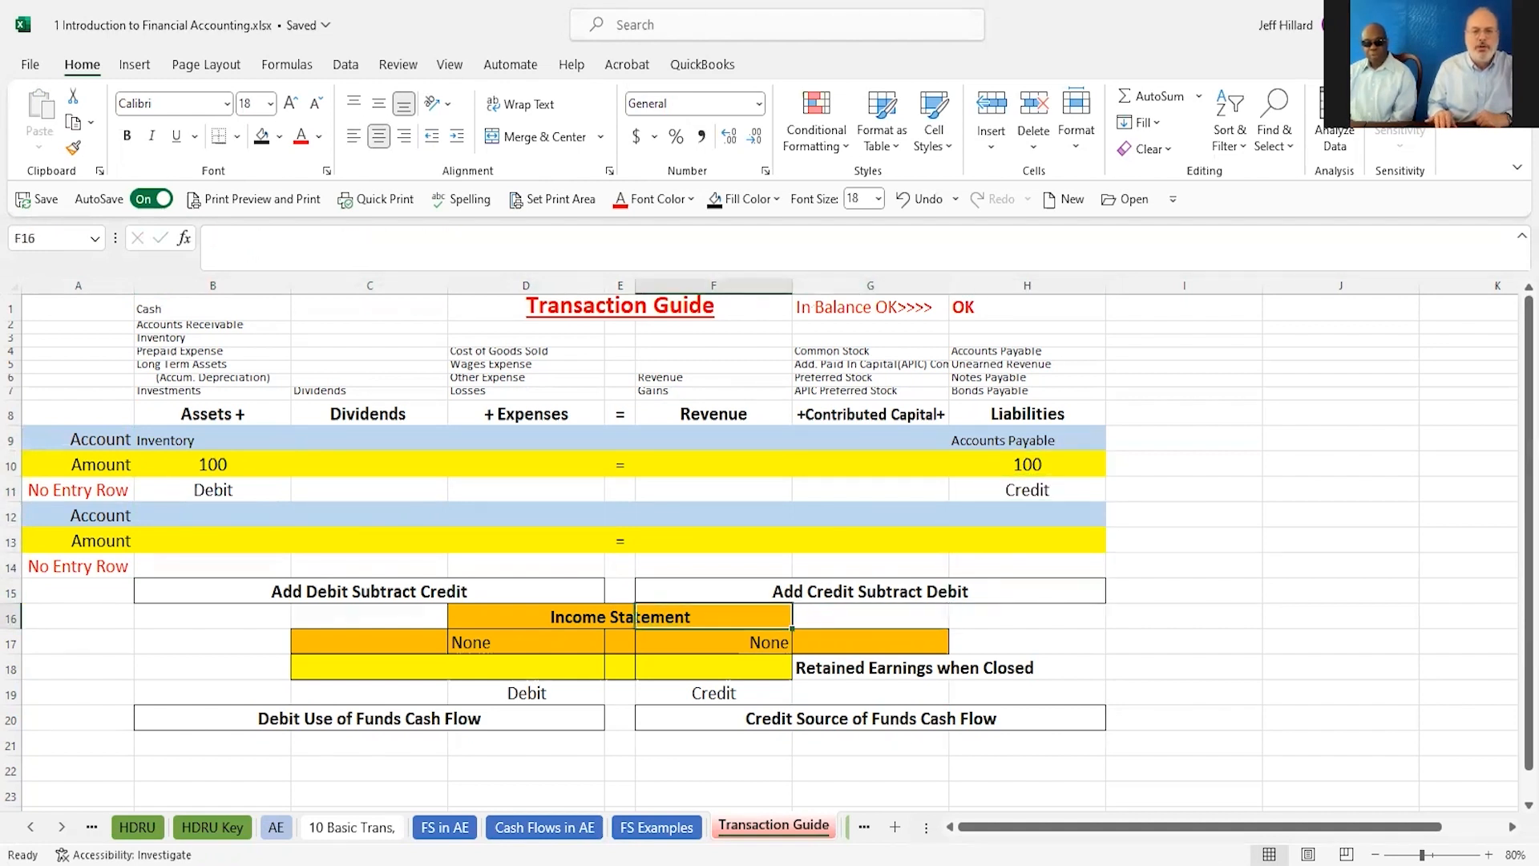
key(Down)
key(Up)
key(Up)
key(Up)
key(Down)
key(Down)
key(Down)
key(Down)
key(Down)
key(Up)
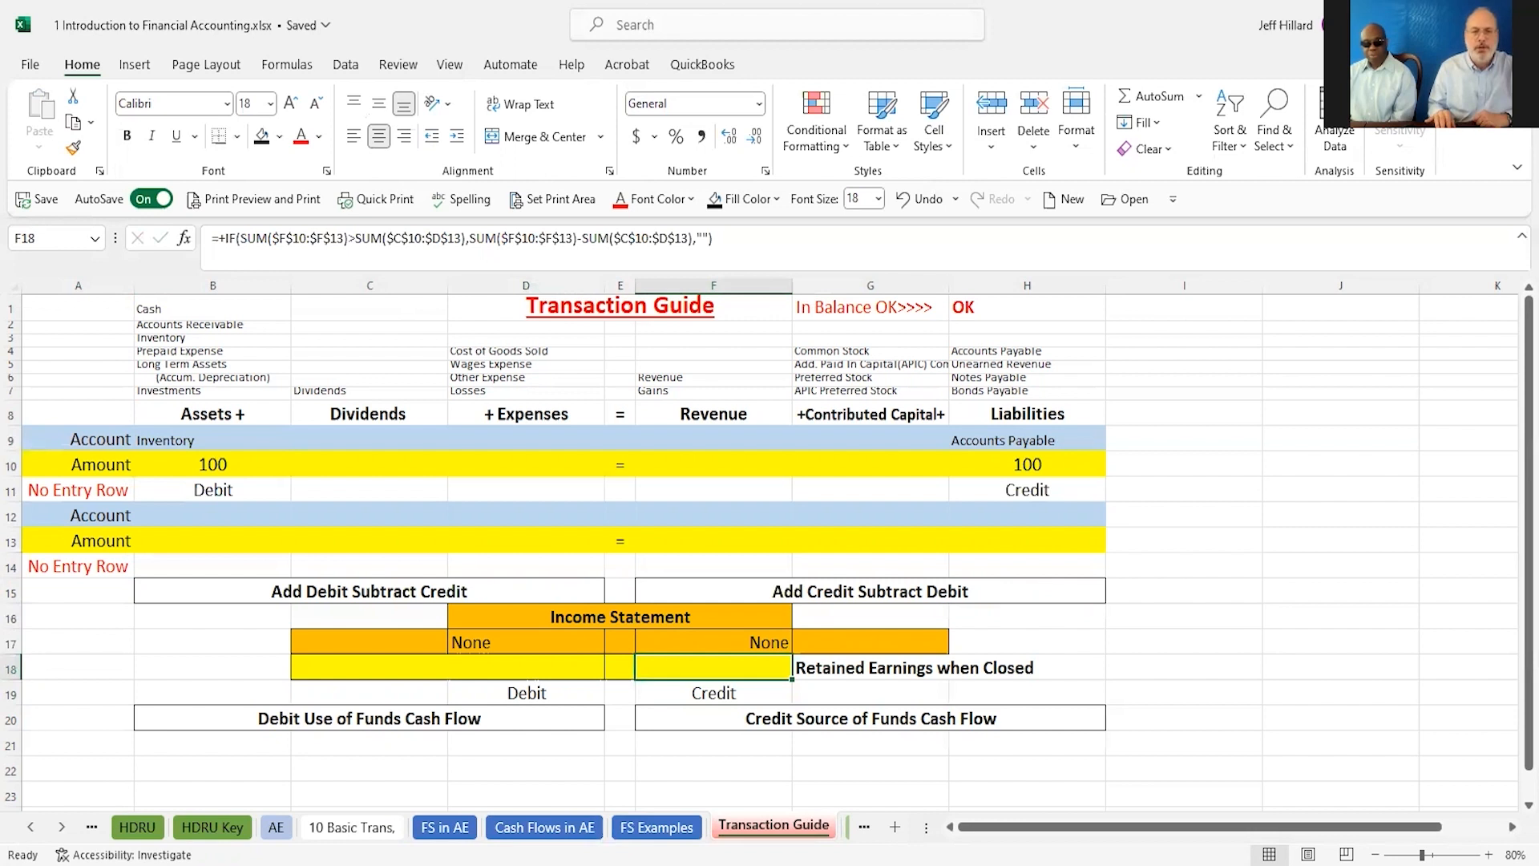
Step: Examine the Credit Source of Funds Cash Flow label in row 20
key(Down)
key(Down)
key(Down)
key(Up)
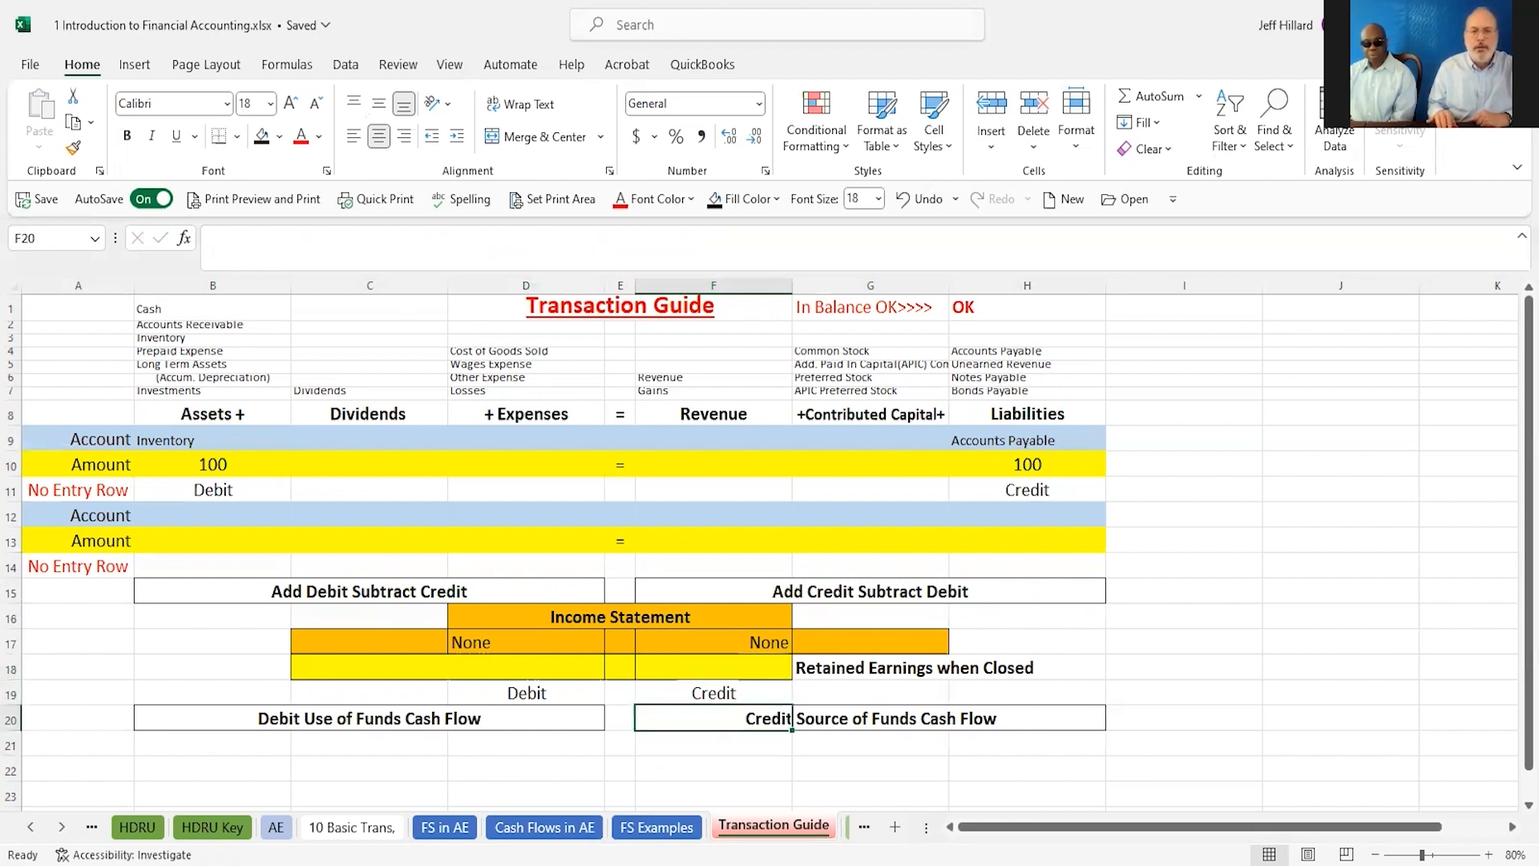
key(Right)
key(Right)
key(Left)
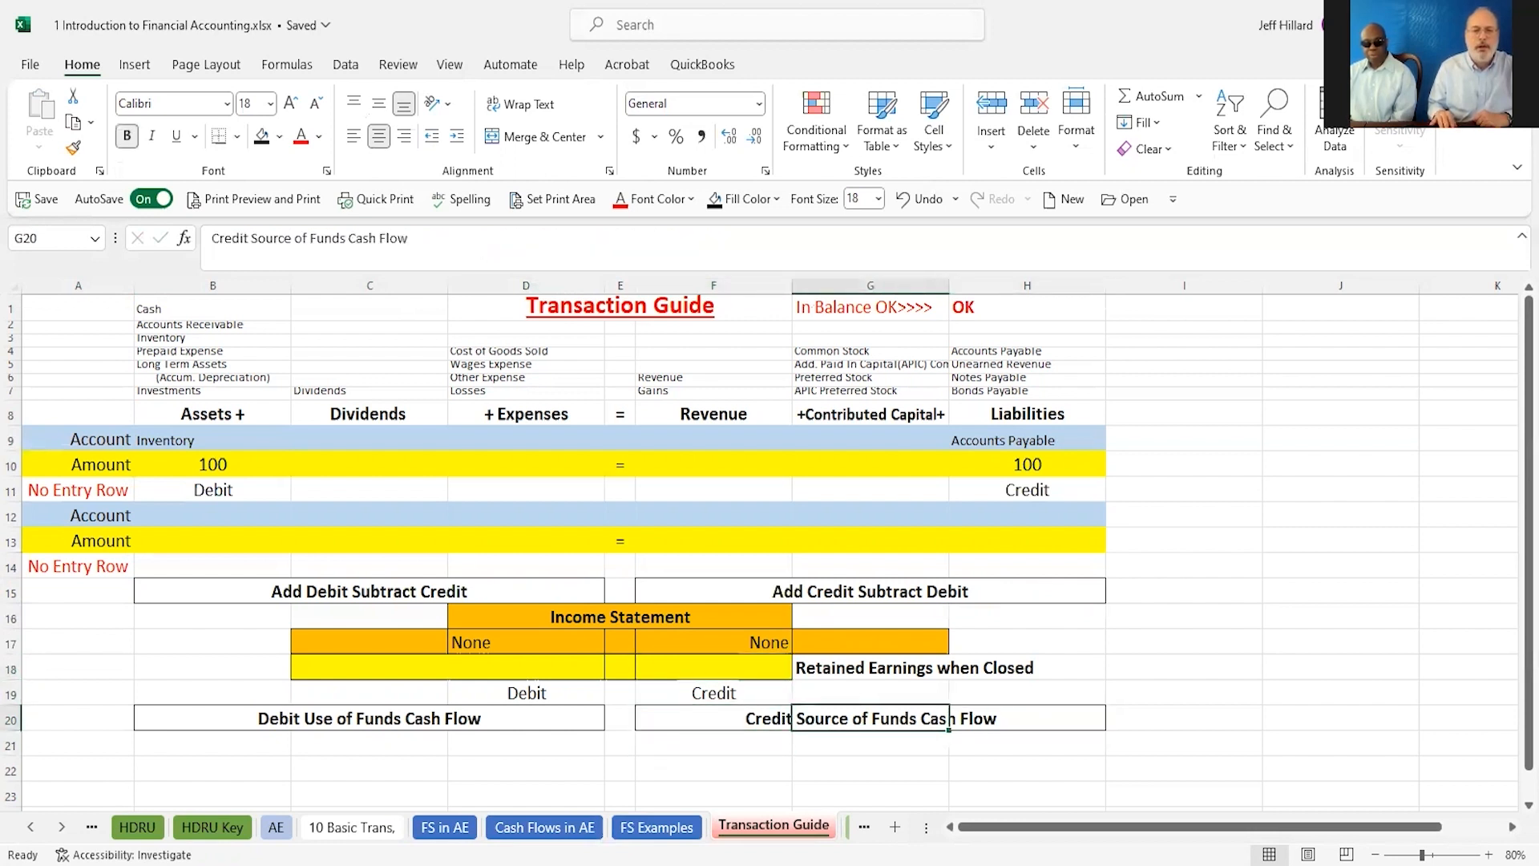
Step: Compare the Debit Use of Funds and Credit Source of Funds Cash Flow labels across row 20
key(Left)
key(Left)
key(Right)
key(Right)
key(Left)
key(Left)
key(Left)
key(Left)
key(Left)
key(Right)
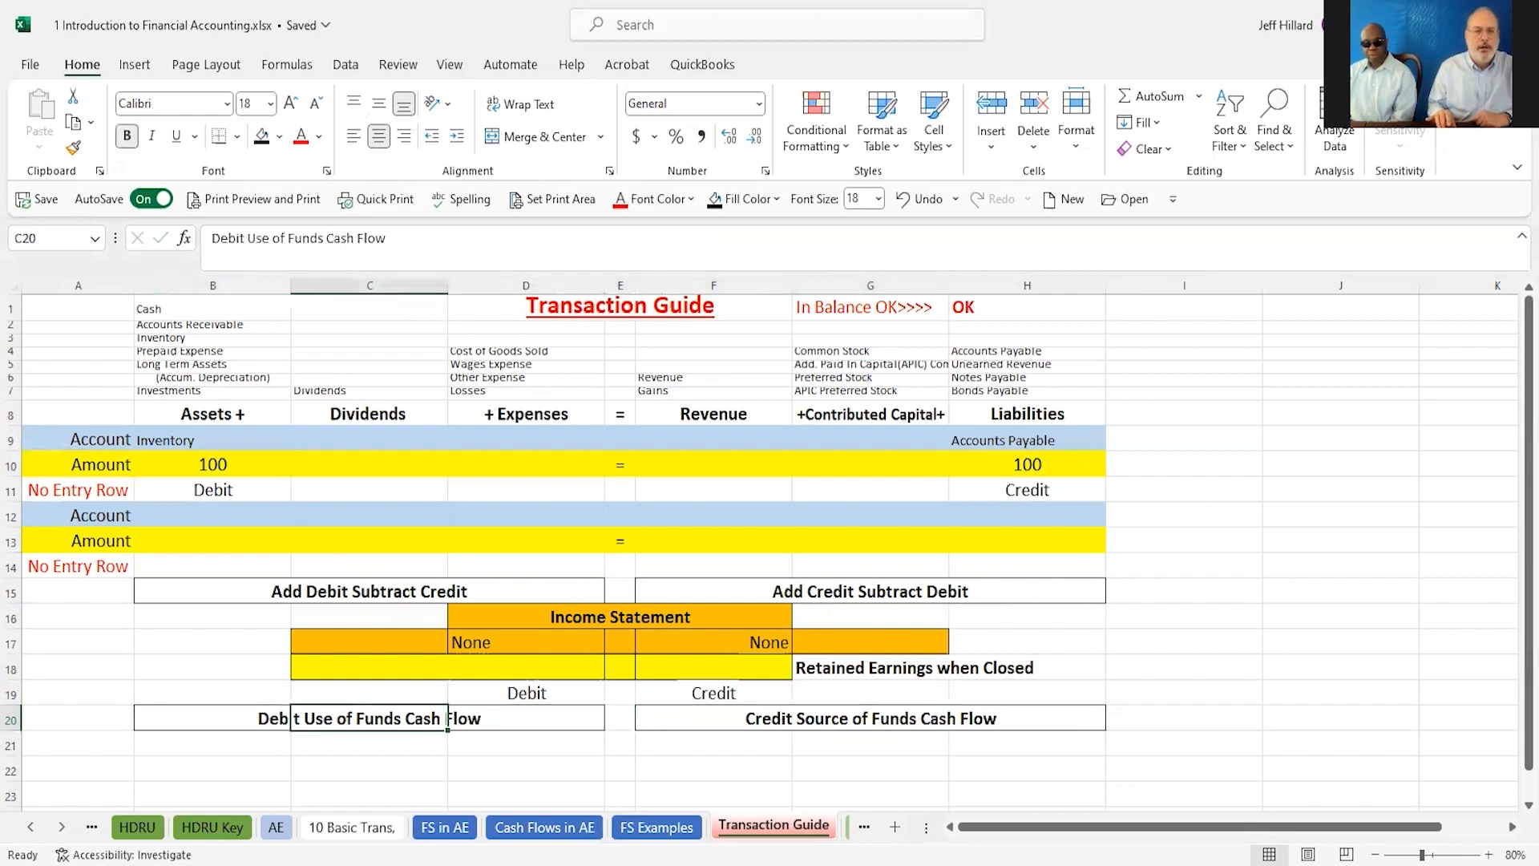
key(Right)
key(Right)
key(Right)
key(Right)
key(Right)
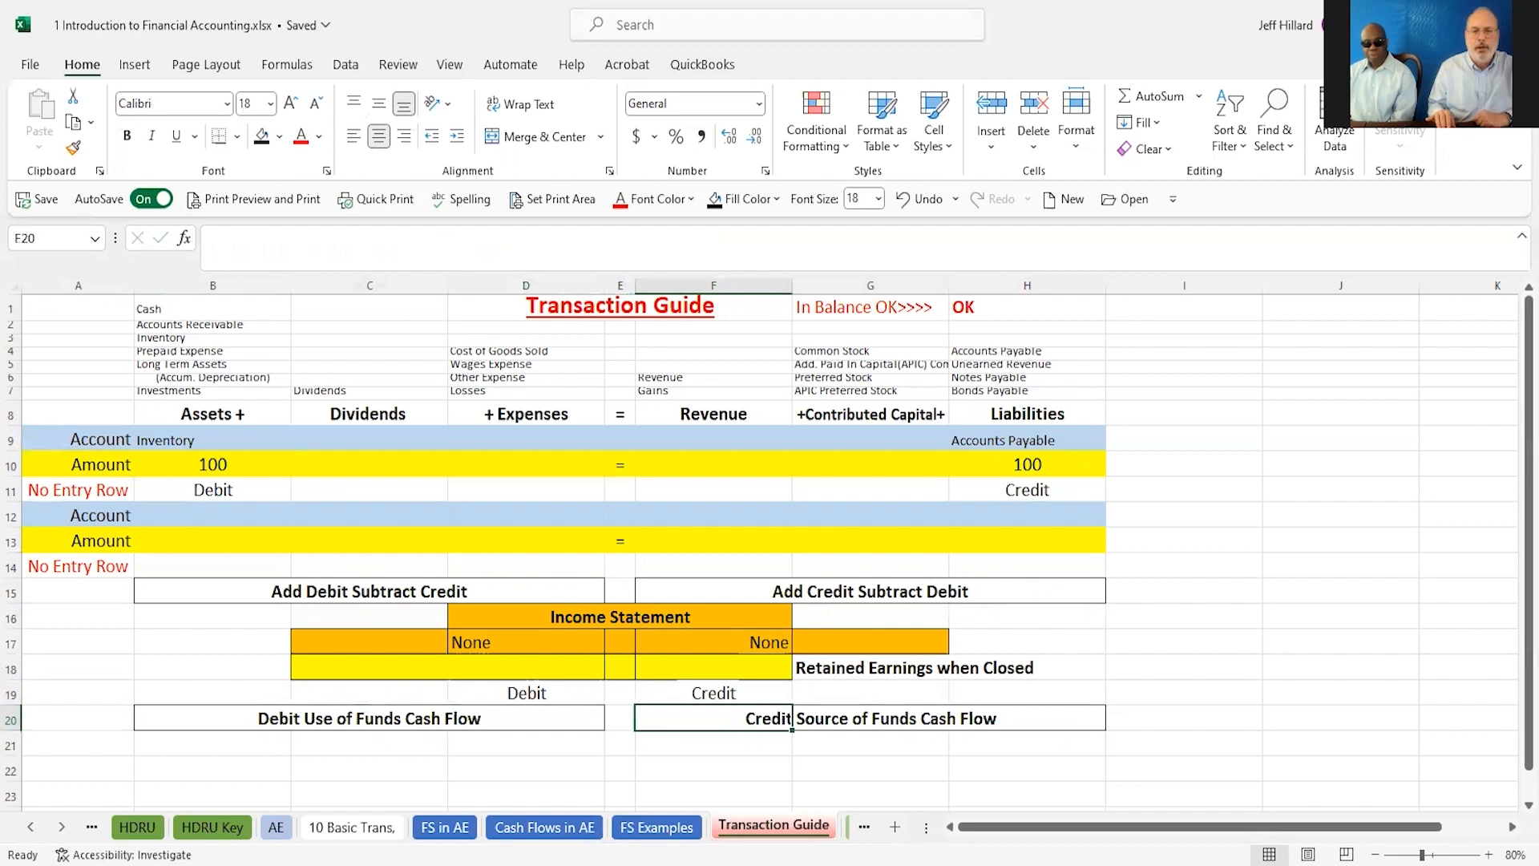
Step: Clear the Accounts Payable account and its amount from the Liabilities column of the first entry
key(Left)
key(Up)
key(Up)
key(Up)
key(Up)
key(Up)
key(Up)
key(Up)
key(Up)
key(Up)
key(Up)
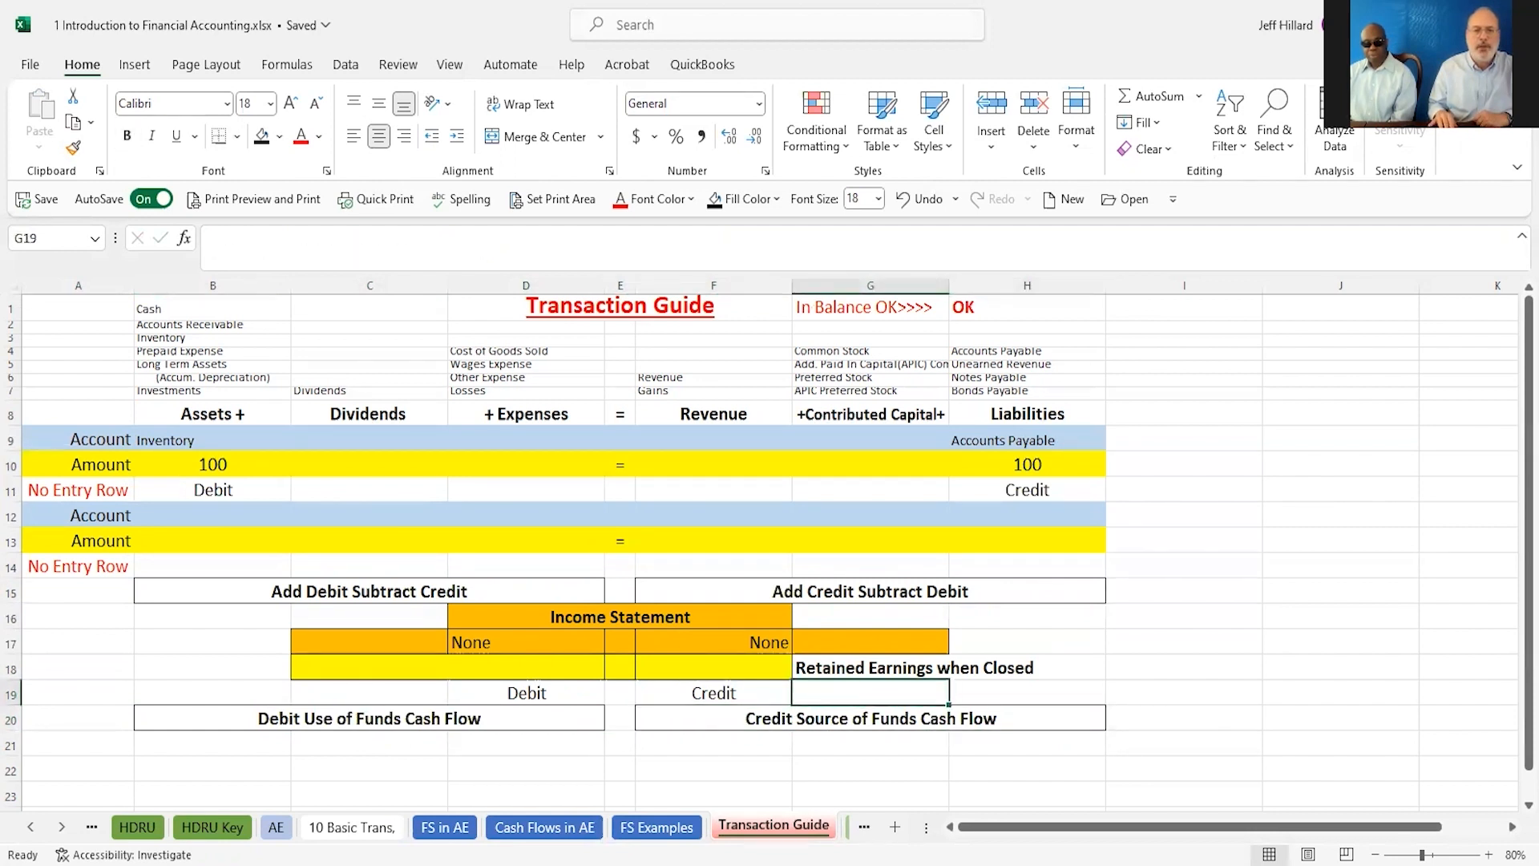
key(Right)
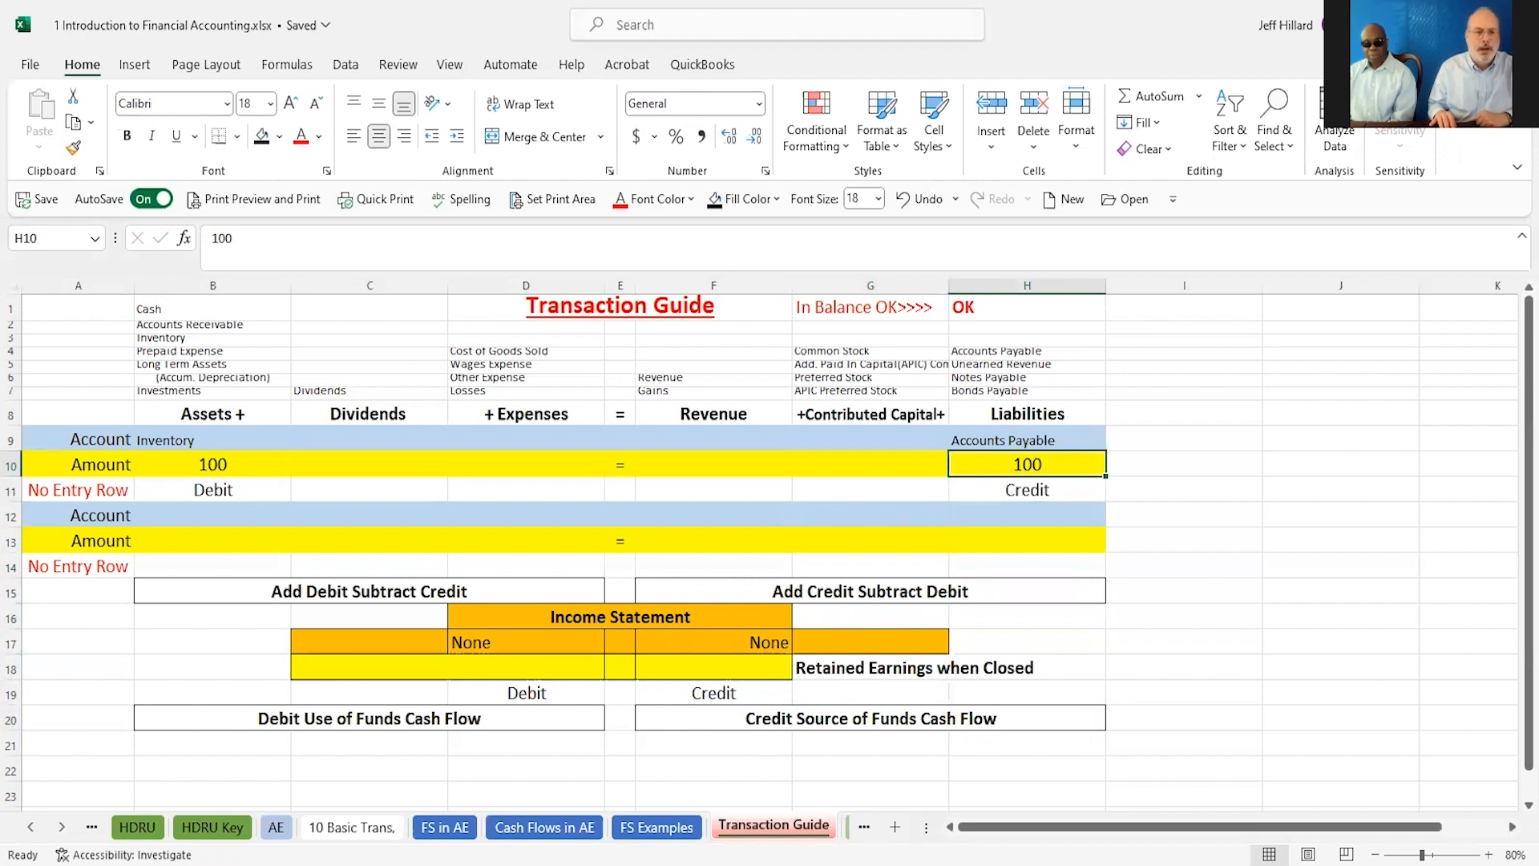
key(shift+Up)
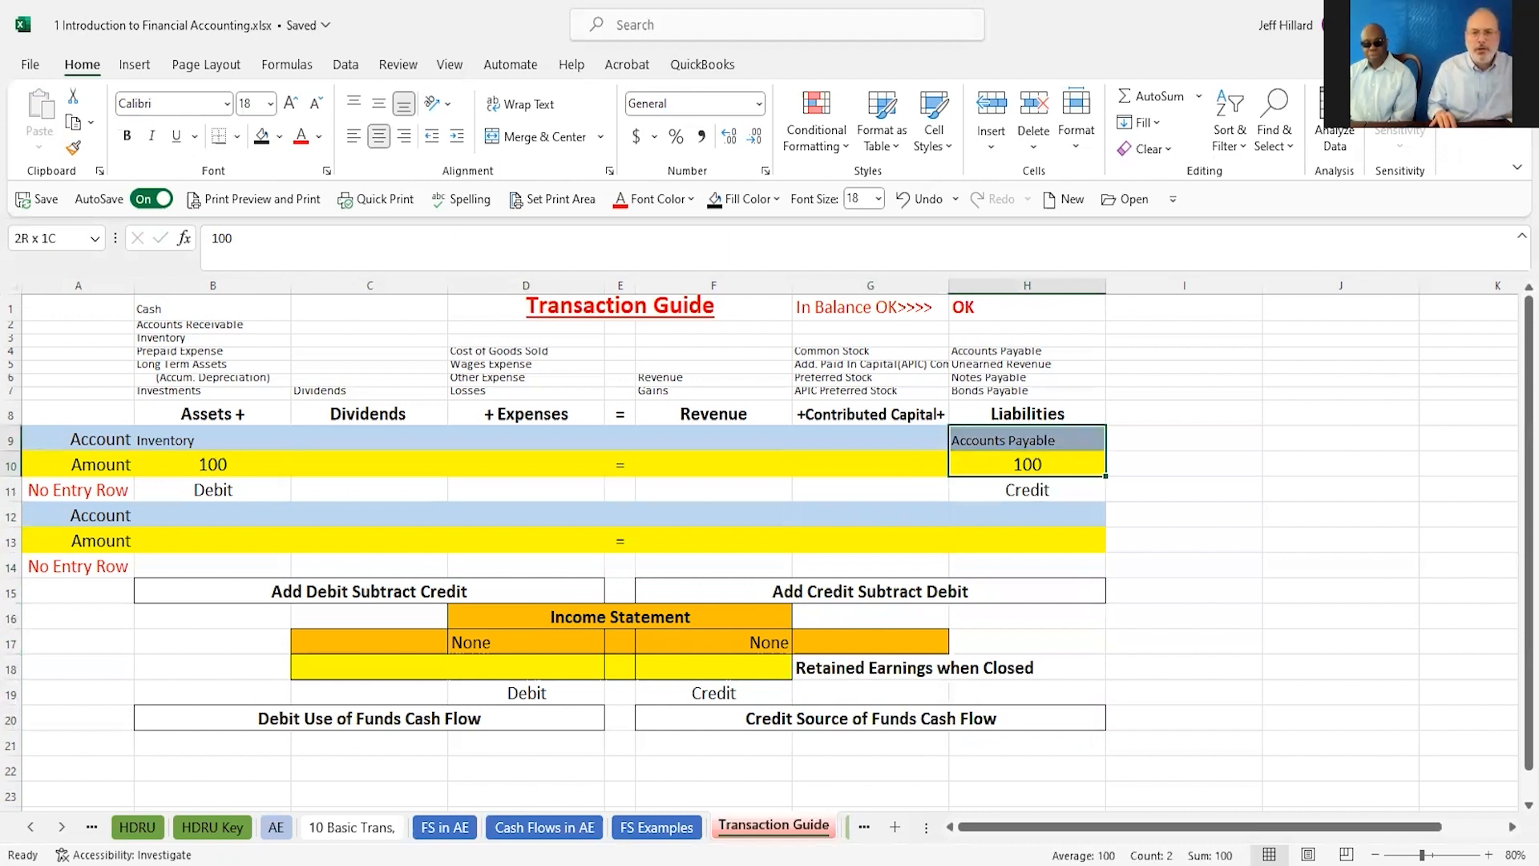
key(Delete)
Step: Replace the Assets account in the first entry with Cash
key(Left)
key(Home)
key(Up)
key(Right)
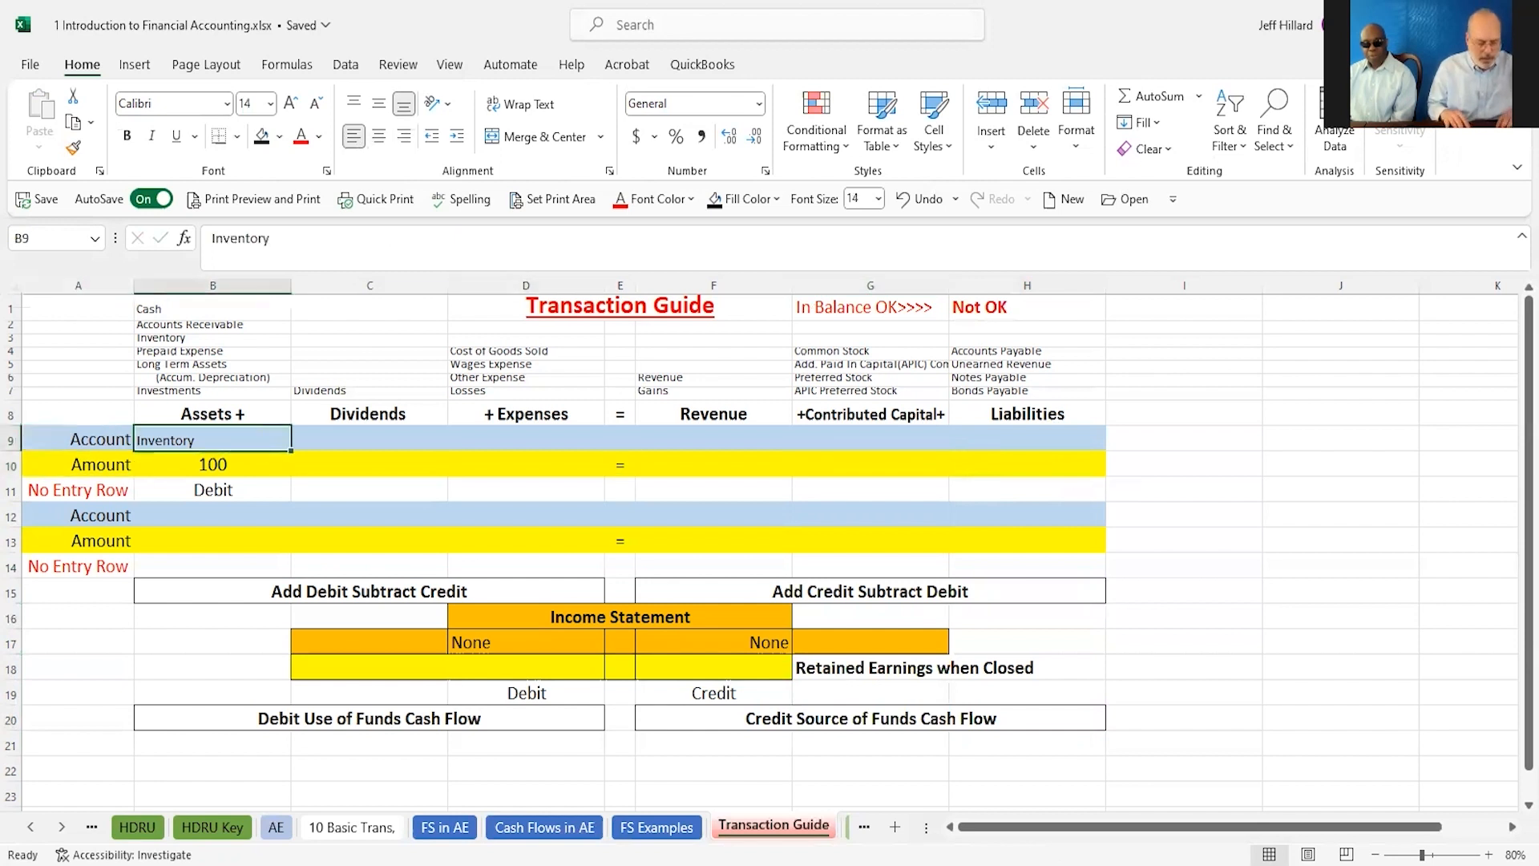
text(Cash)
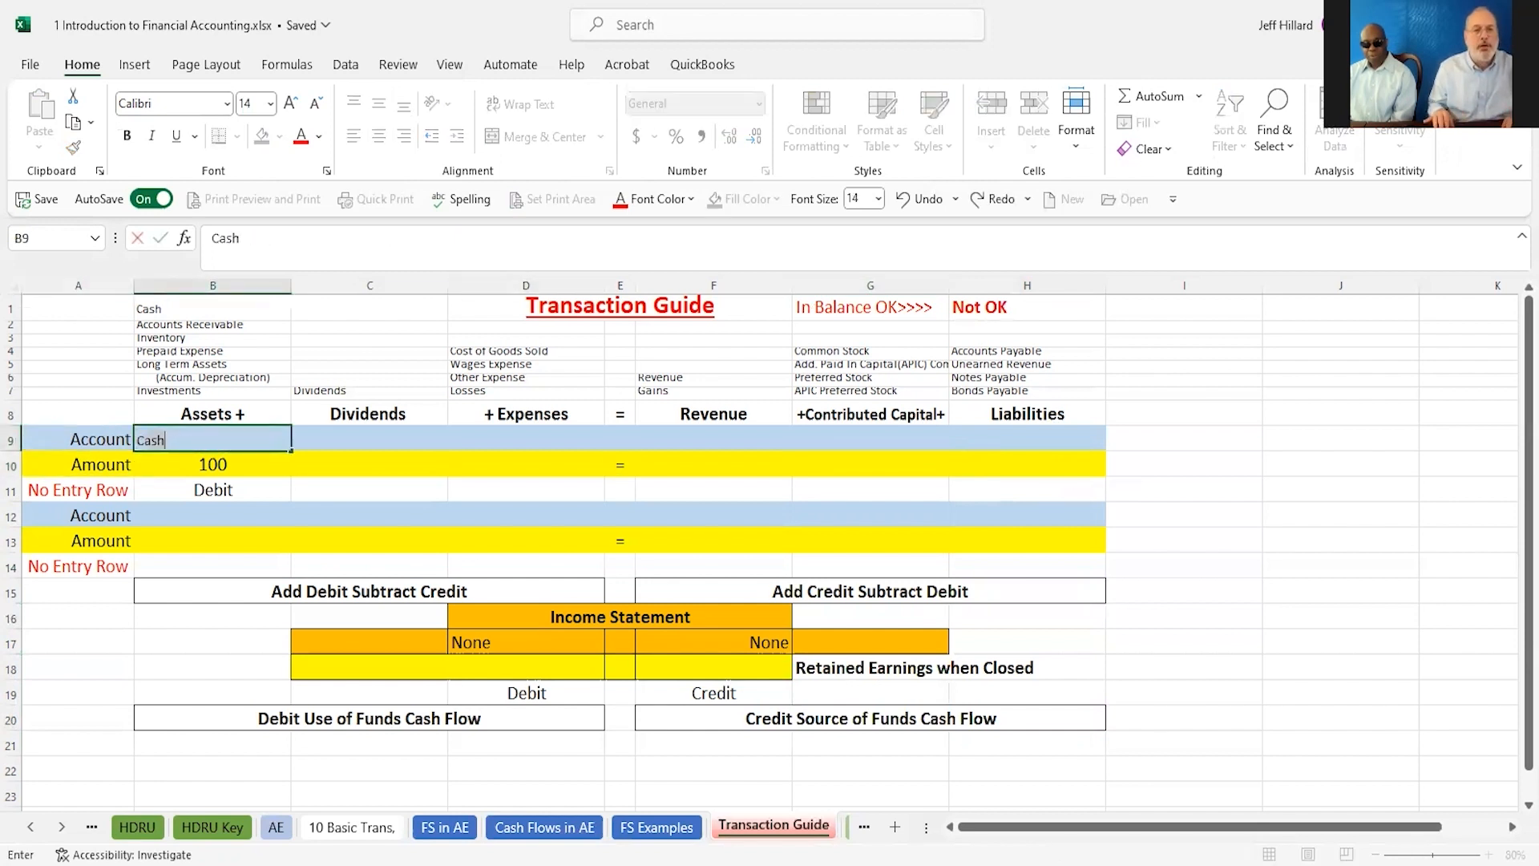
key(Return)
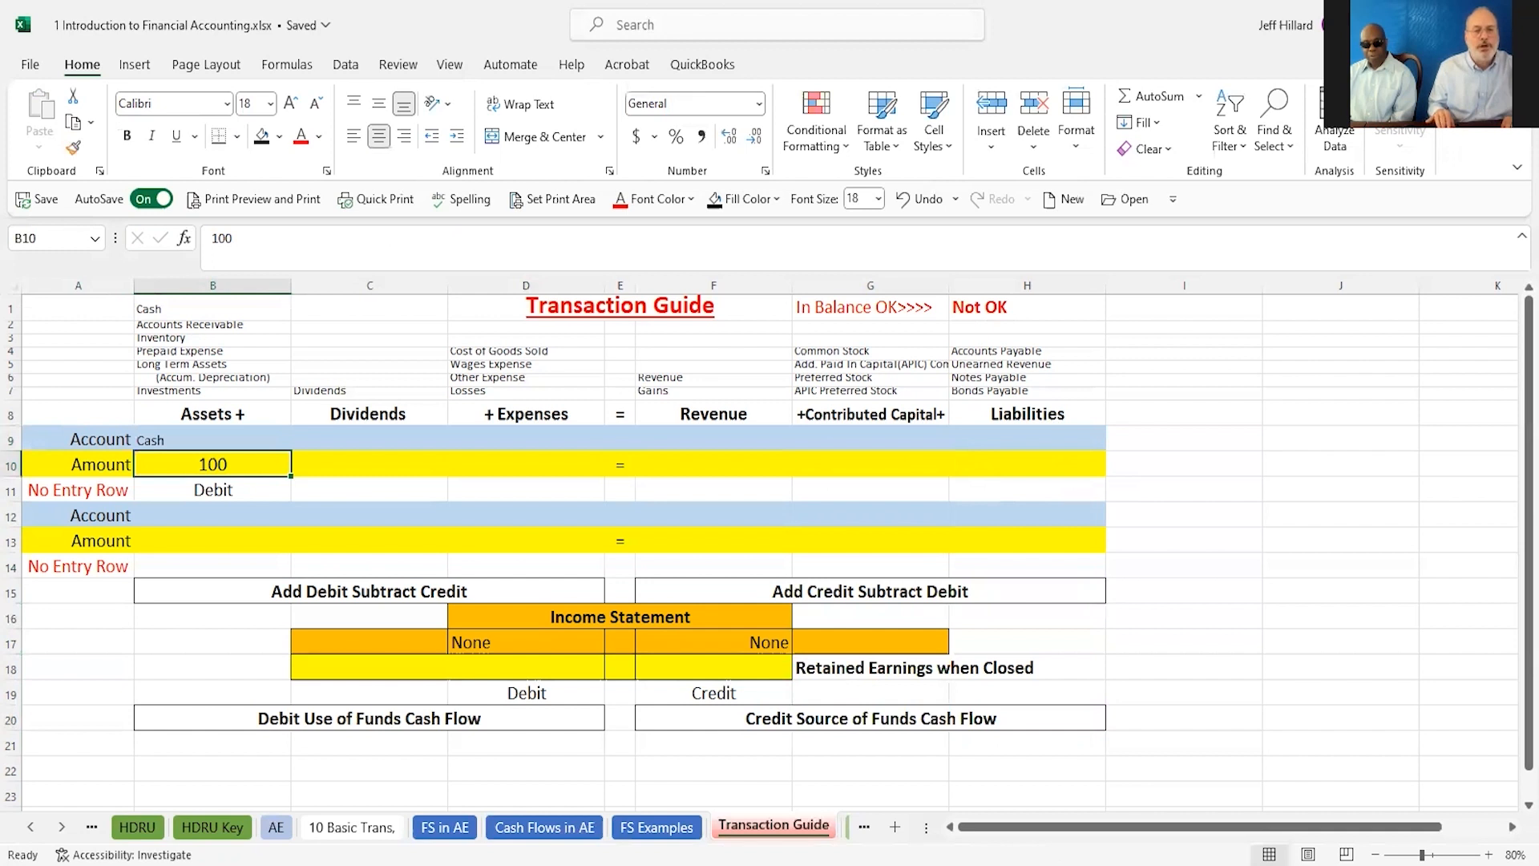
Step: Enter Revenue as the account in the Revenue column of the first entry, with an amount of 100
key(Right)
key(Right)
key(Right)
key(Up)
key(Right)
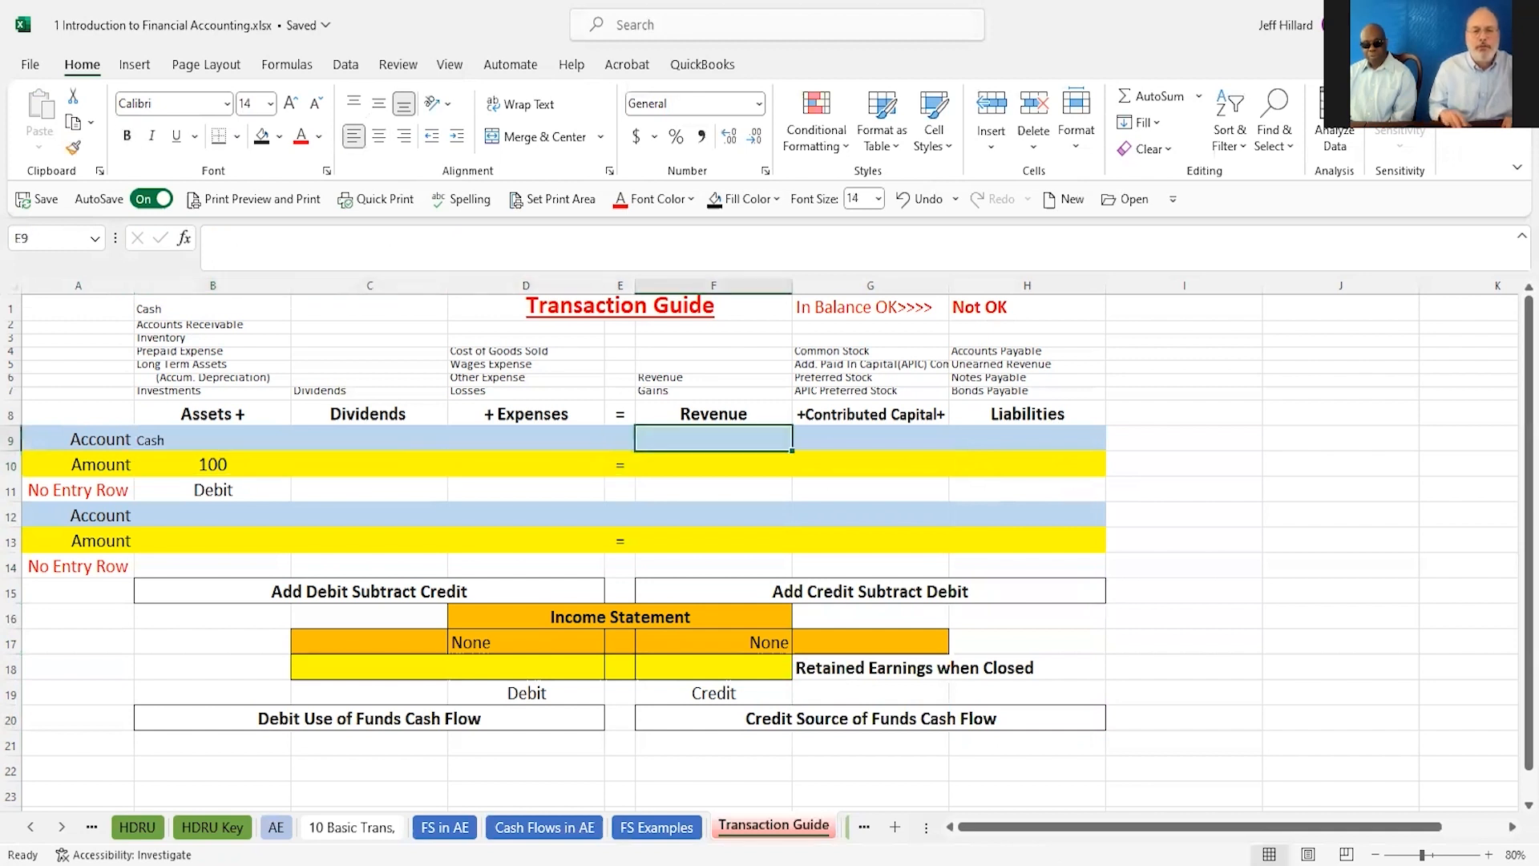
text(Revenue)
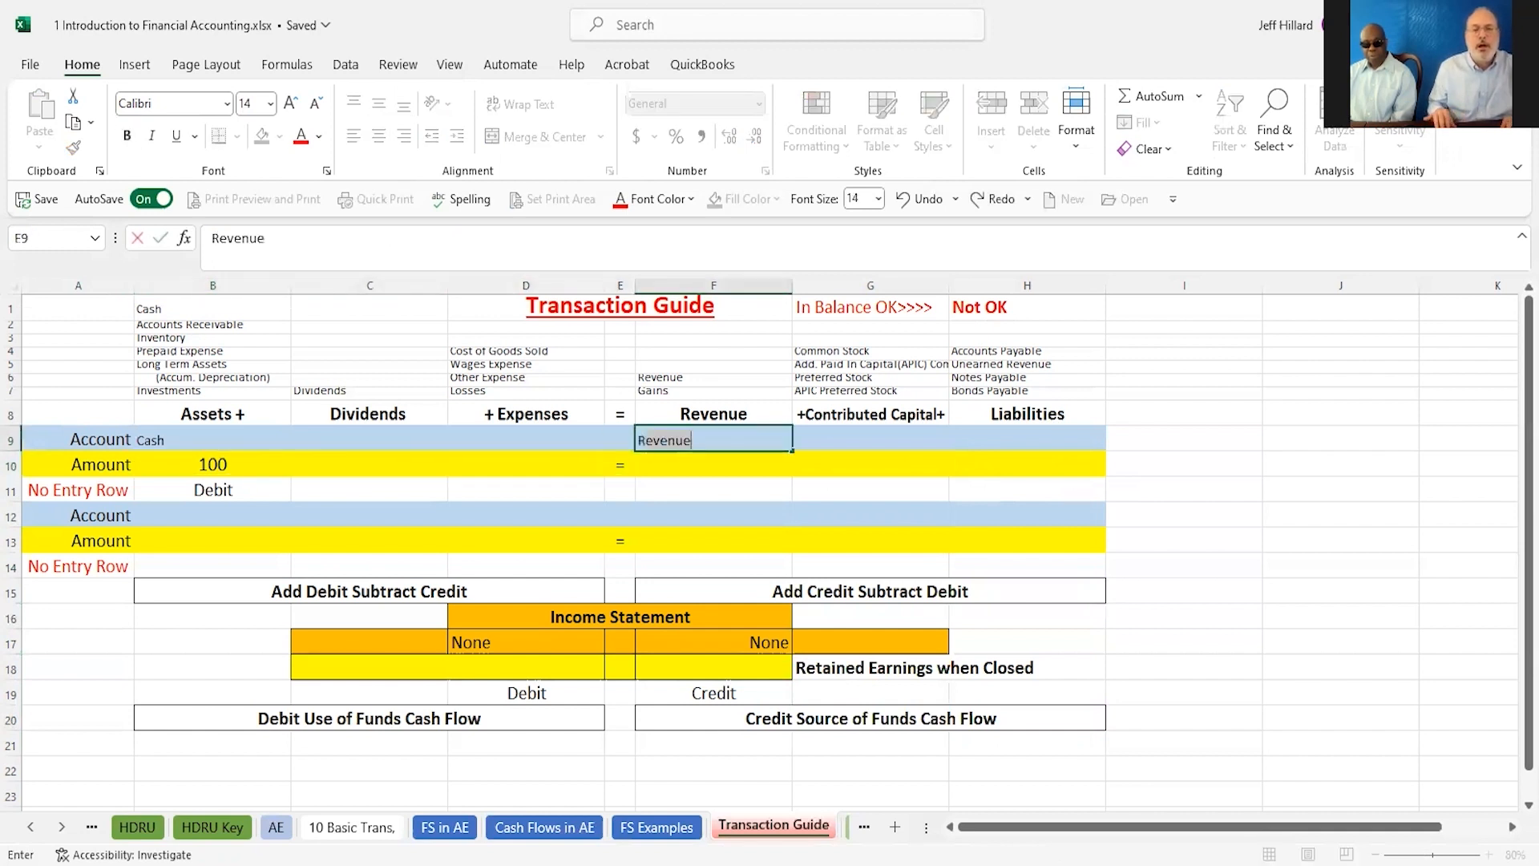
key(Return)
text(100)
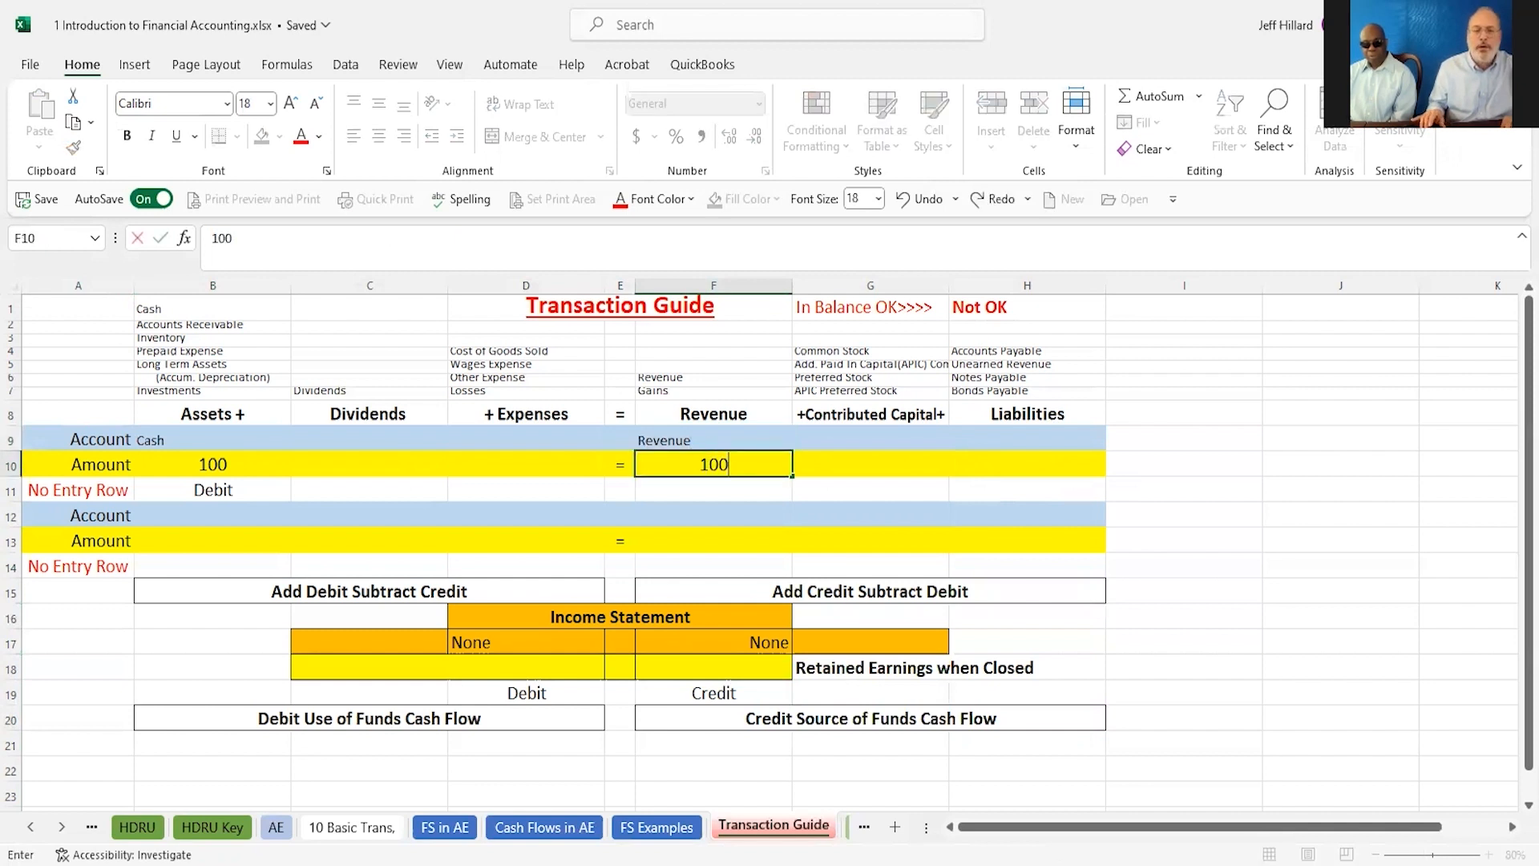
key(Return)
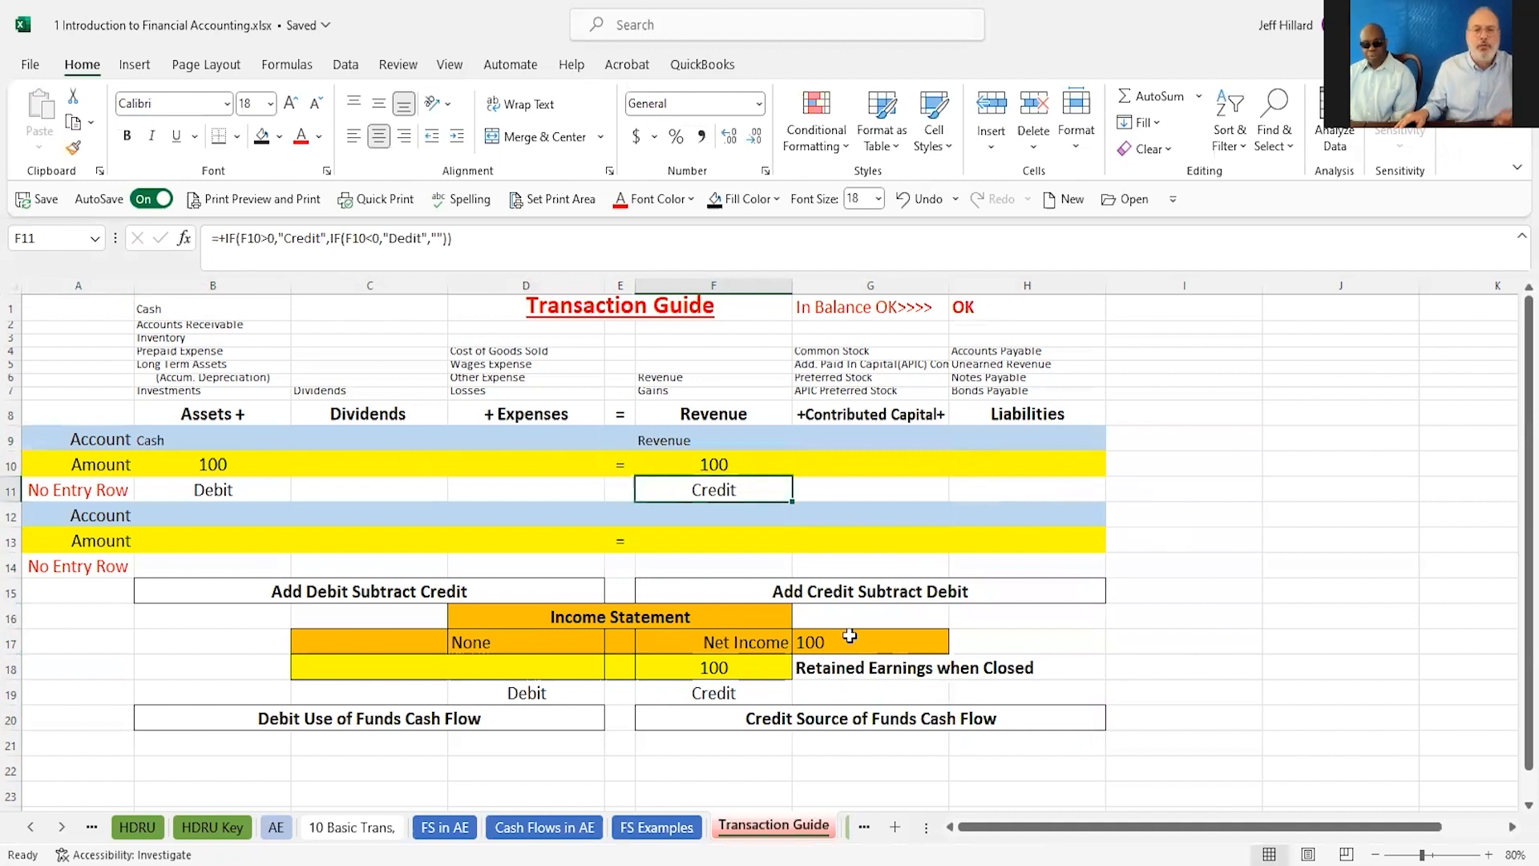
Step: Examine the Net Income label and amount in the Income Statement block and the retained earnings row beneath it
click(752, 639)
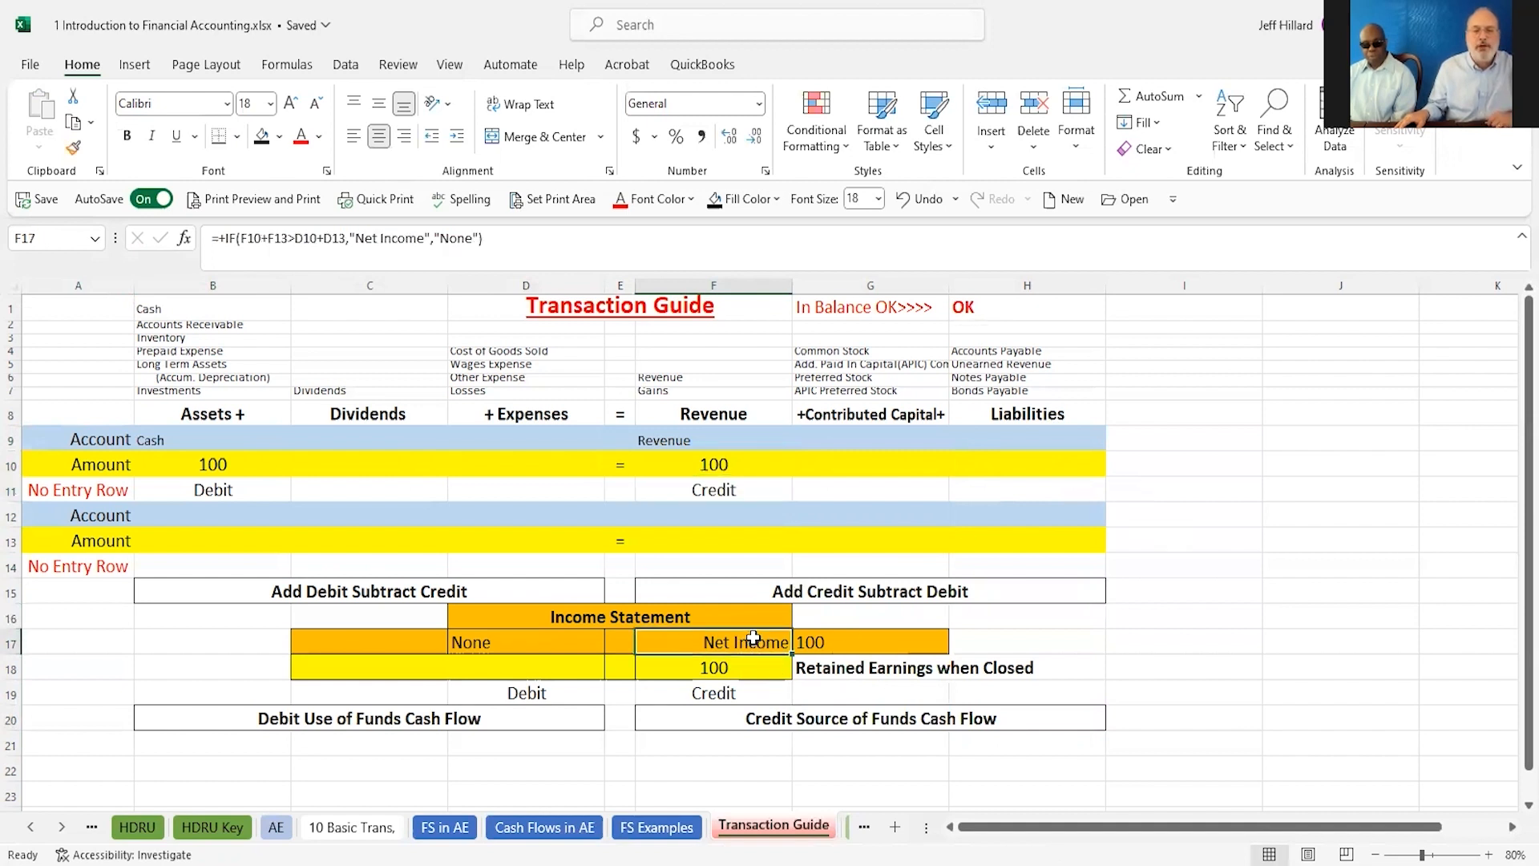
click(834, 646)
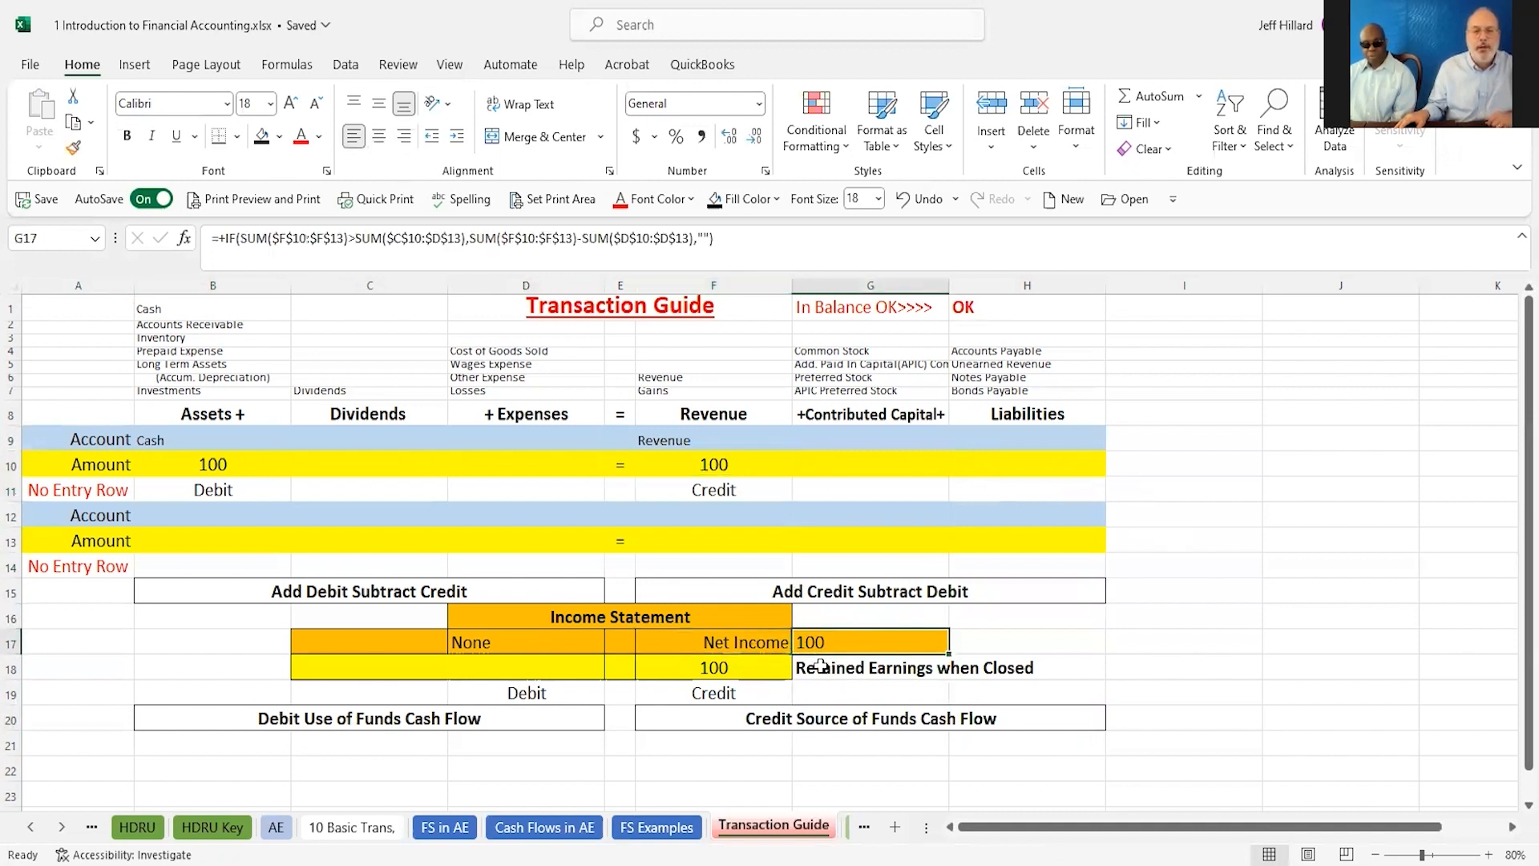
click(760, 642)
click(836, 642)
click(717, 666)
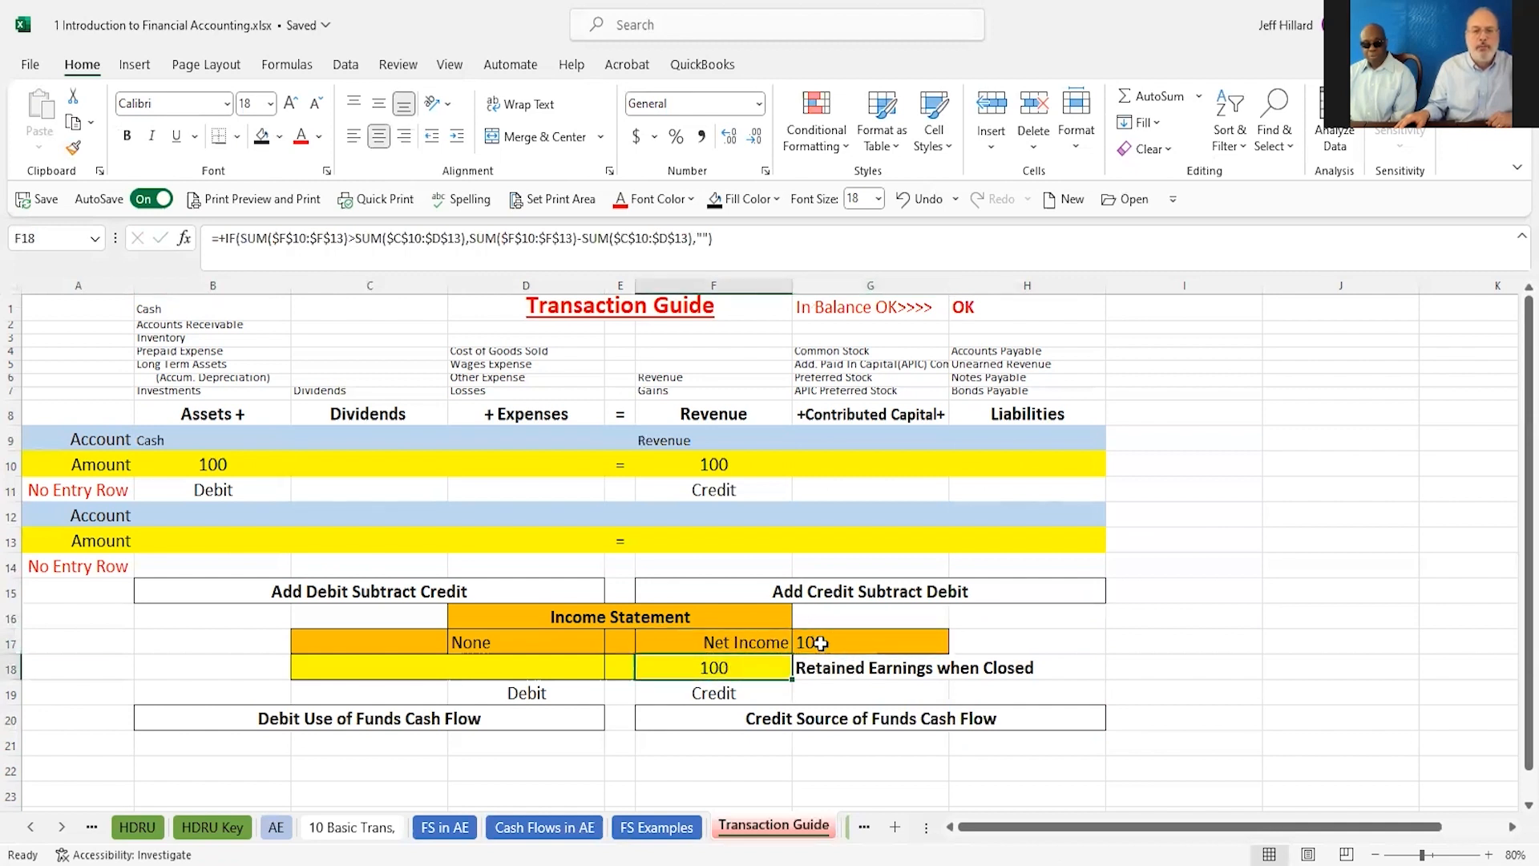
click(829, 666)
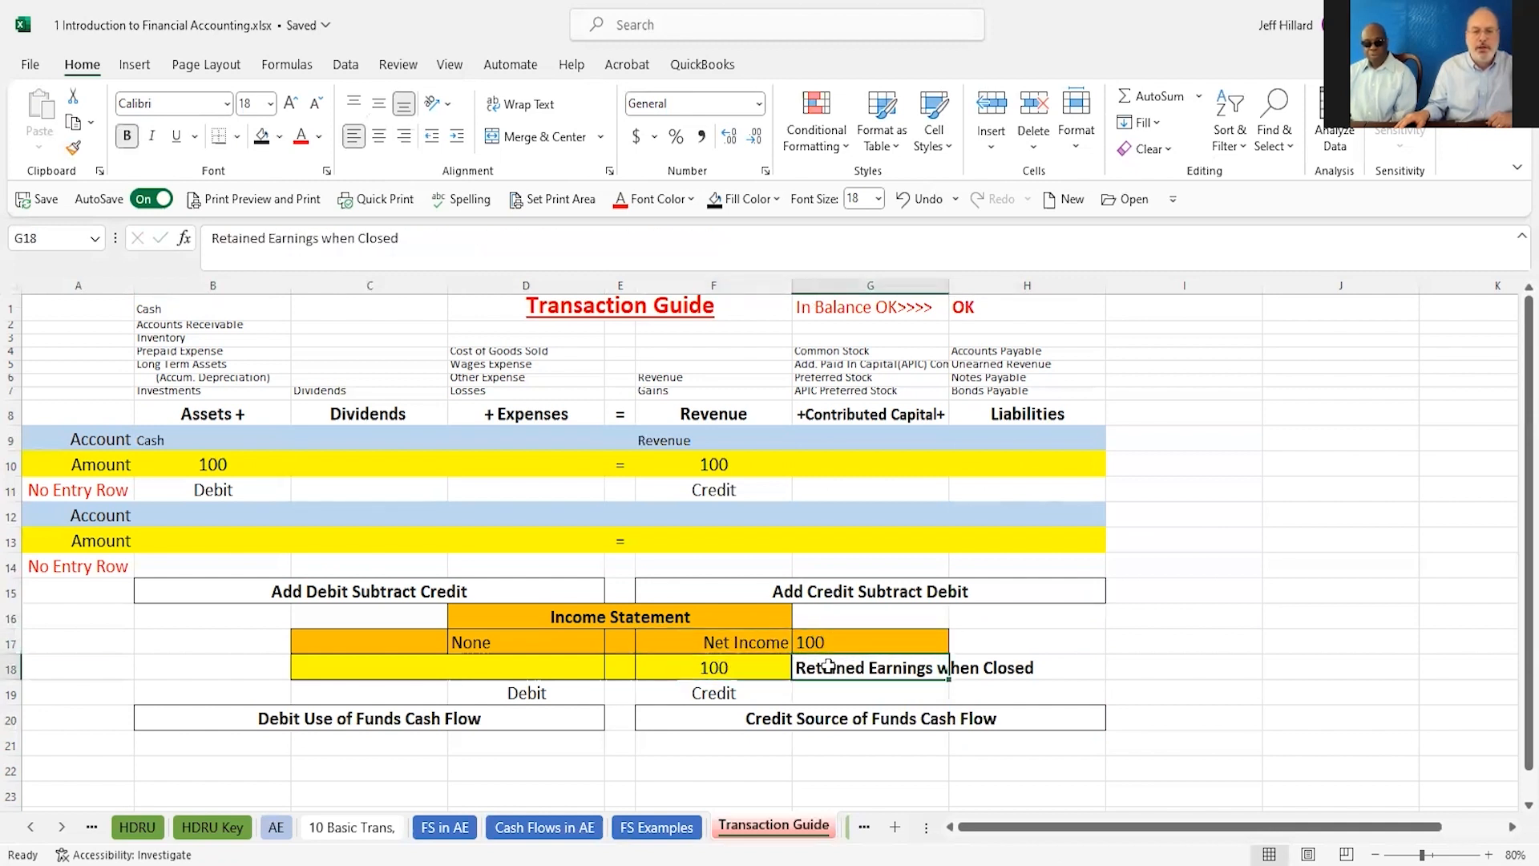
click(703, 665)
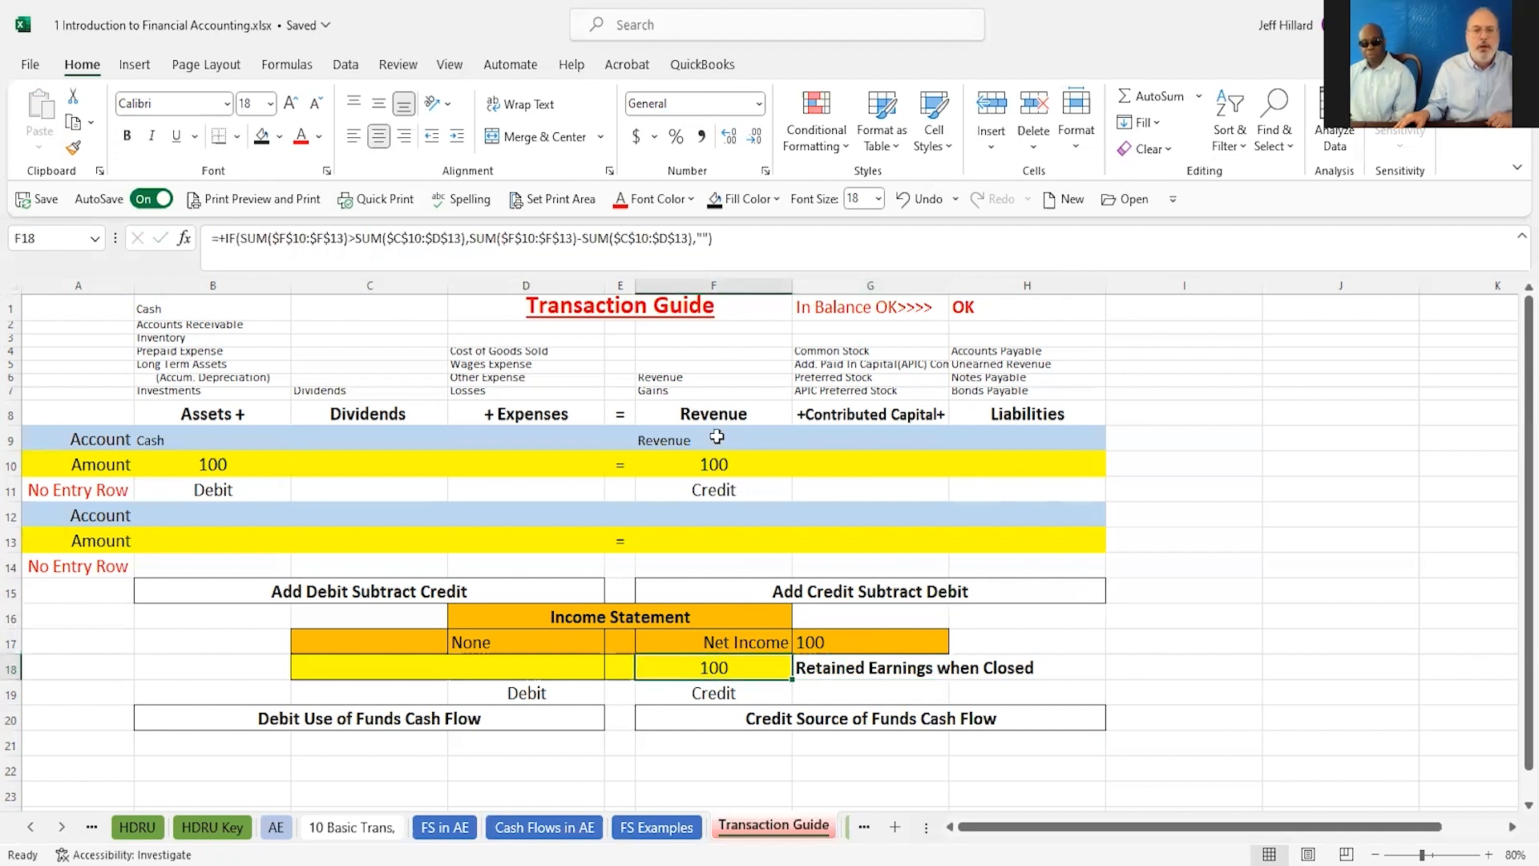
Step: Review the Revenue and Cash amounts in the first entry and the debit label under Cash
click(714, 465)
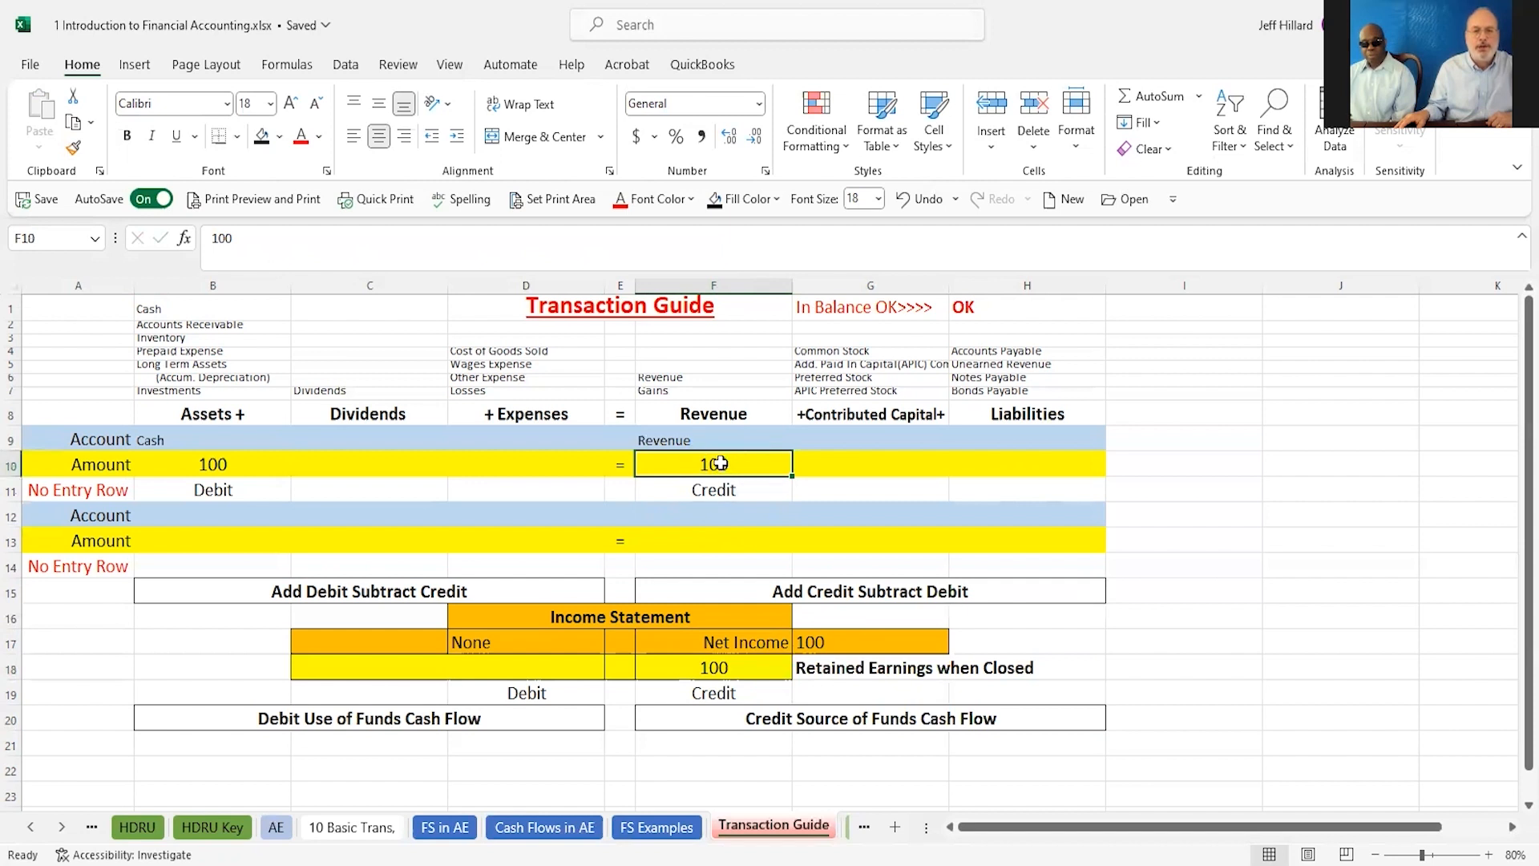
click(211, 465)
click(226, 487)
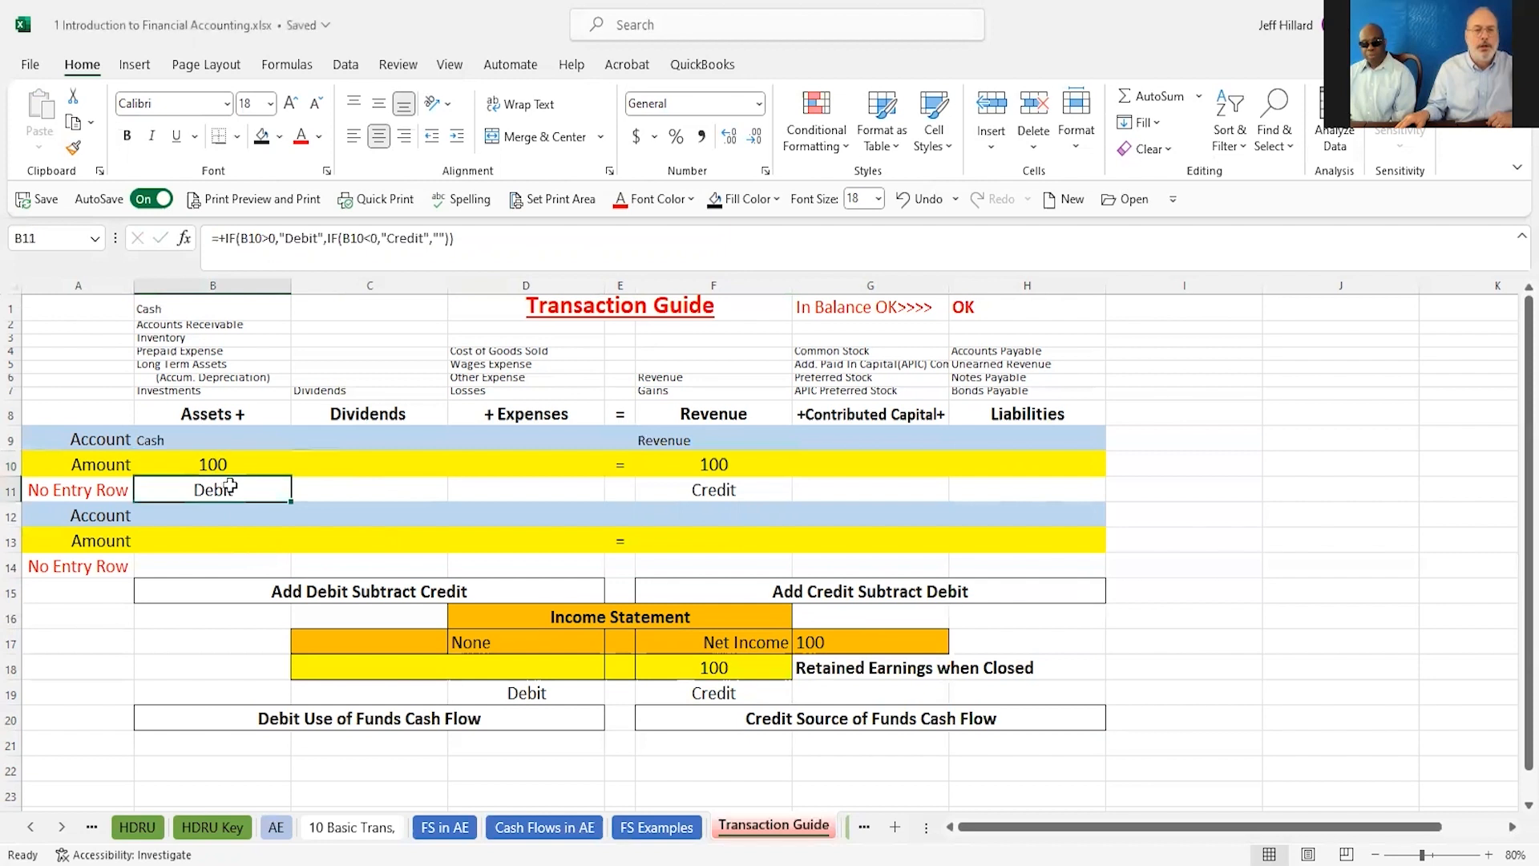
click(204, 437)
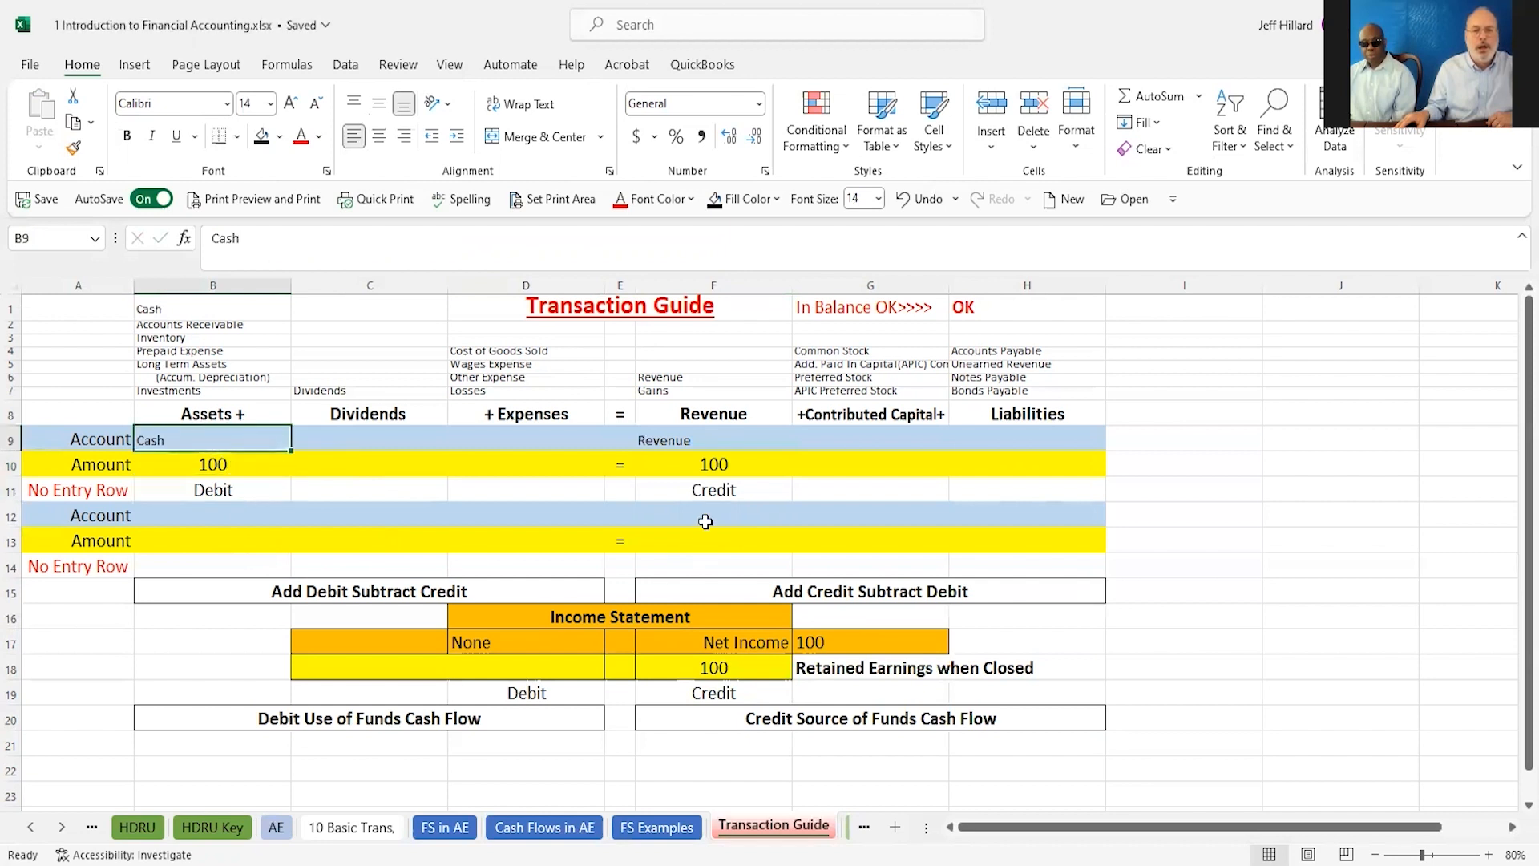
click(710, 467)
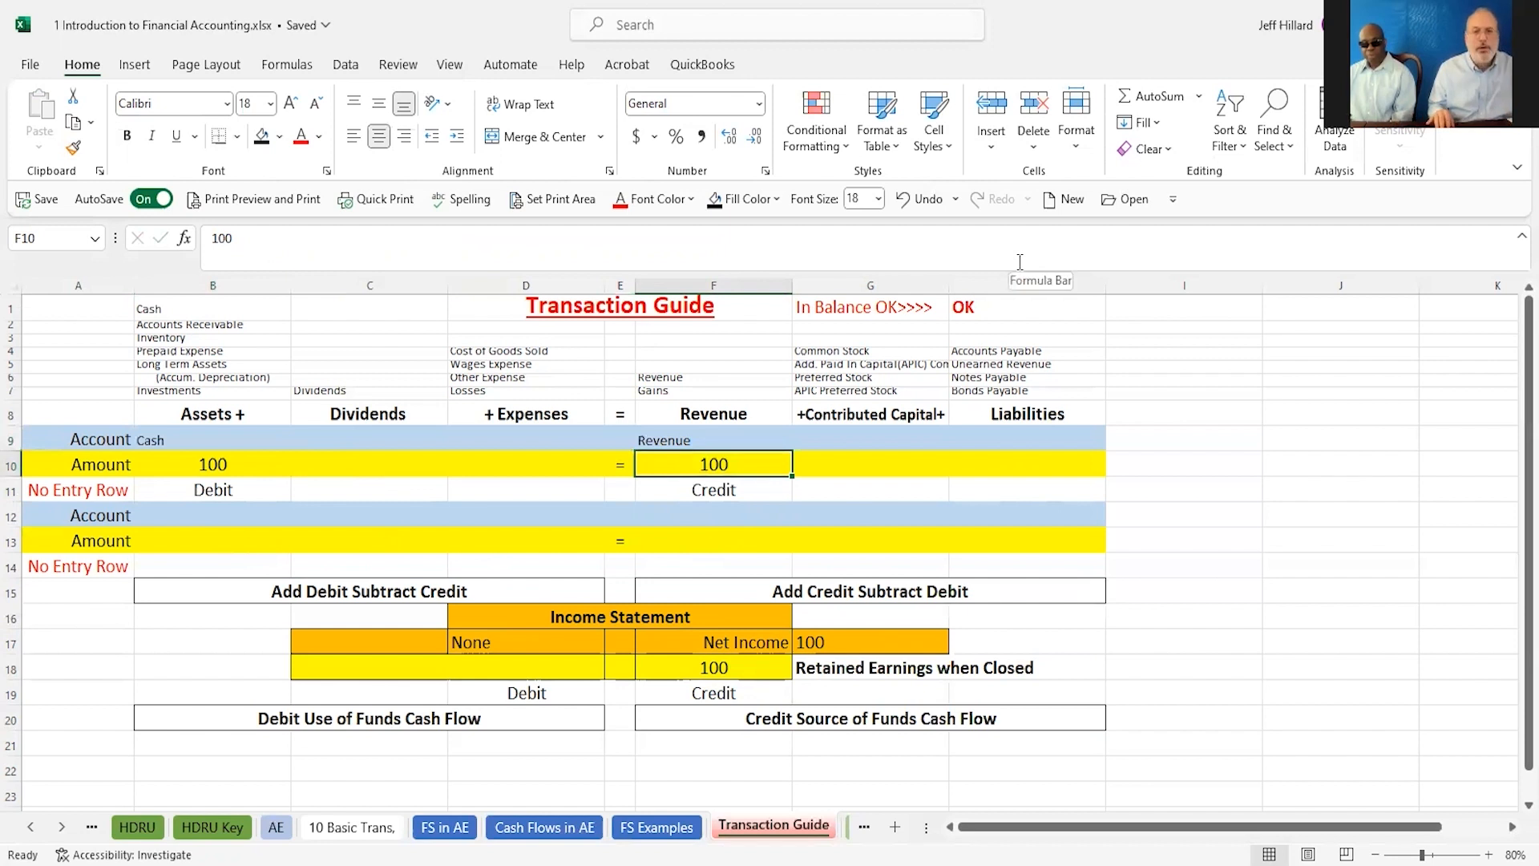
key(Up)
key(shift+Down)
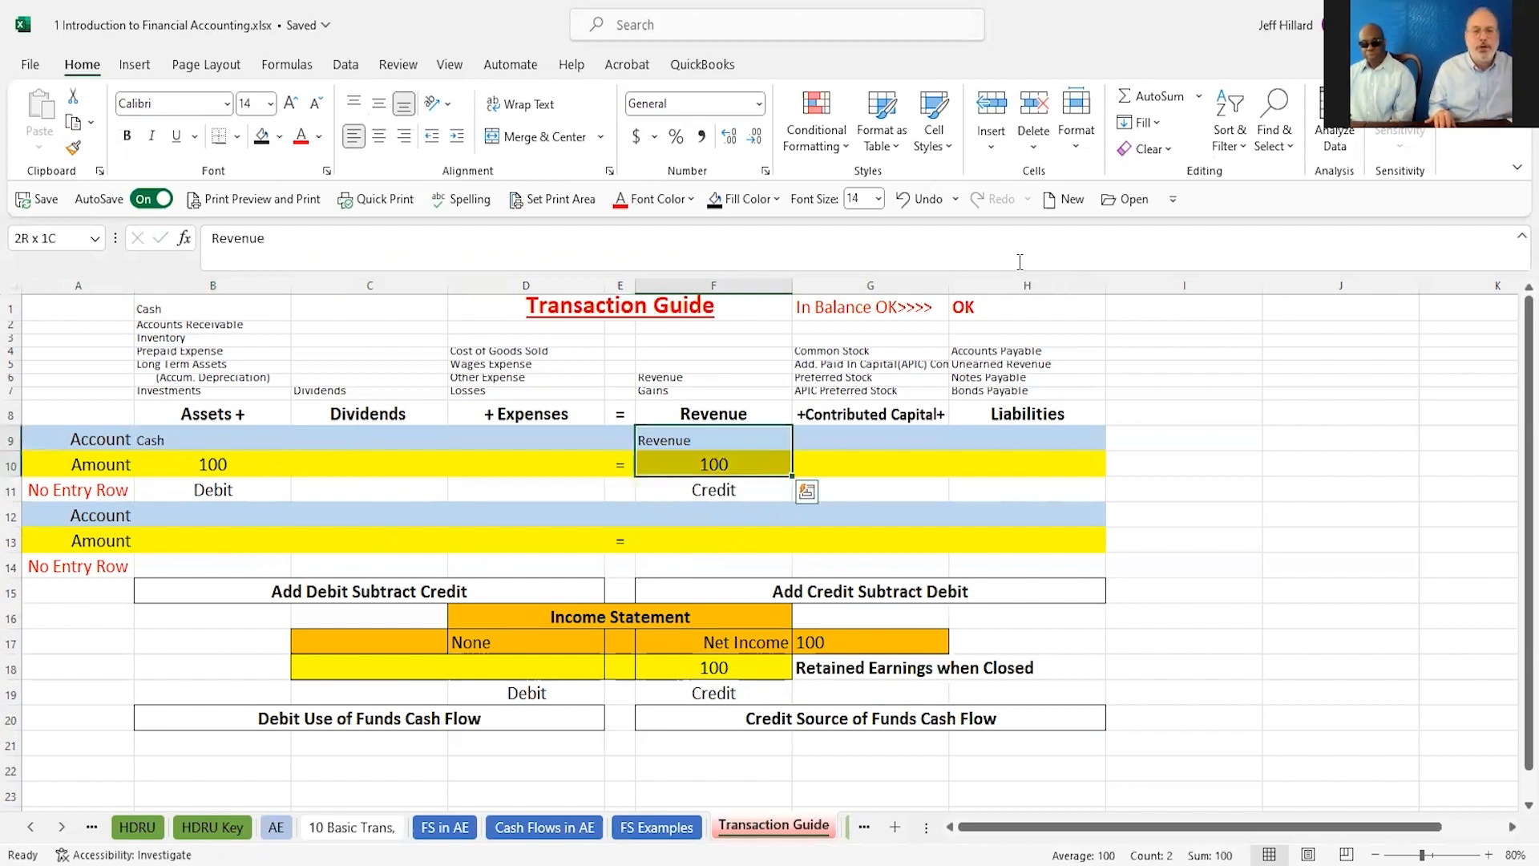
Step: Enter Cost of Goods Sold in the Expenses column of the second entry, with an amount of 60
key(Down)
key(Down)
key(Down)
key(Down)
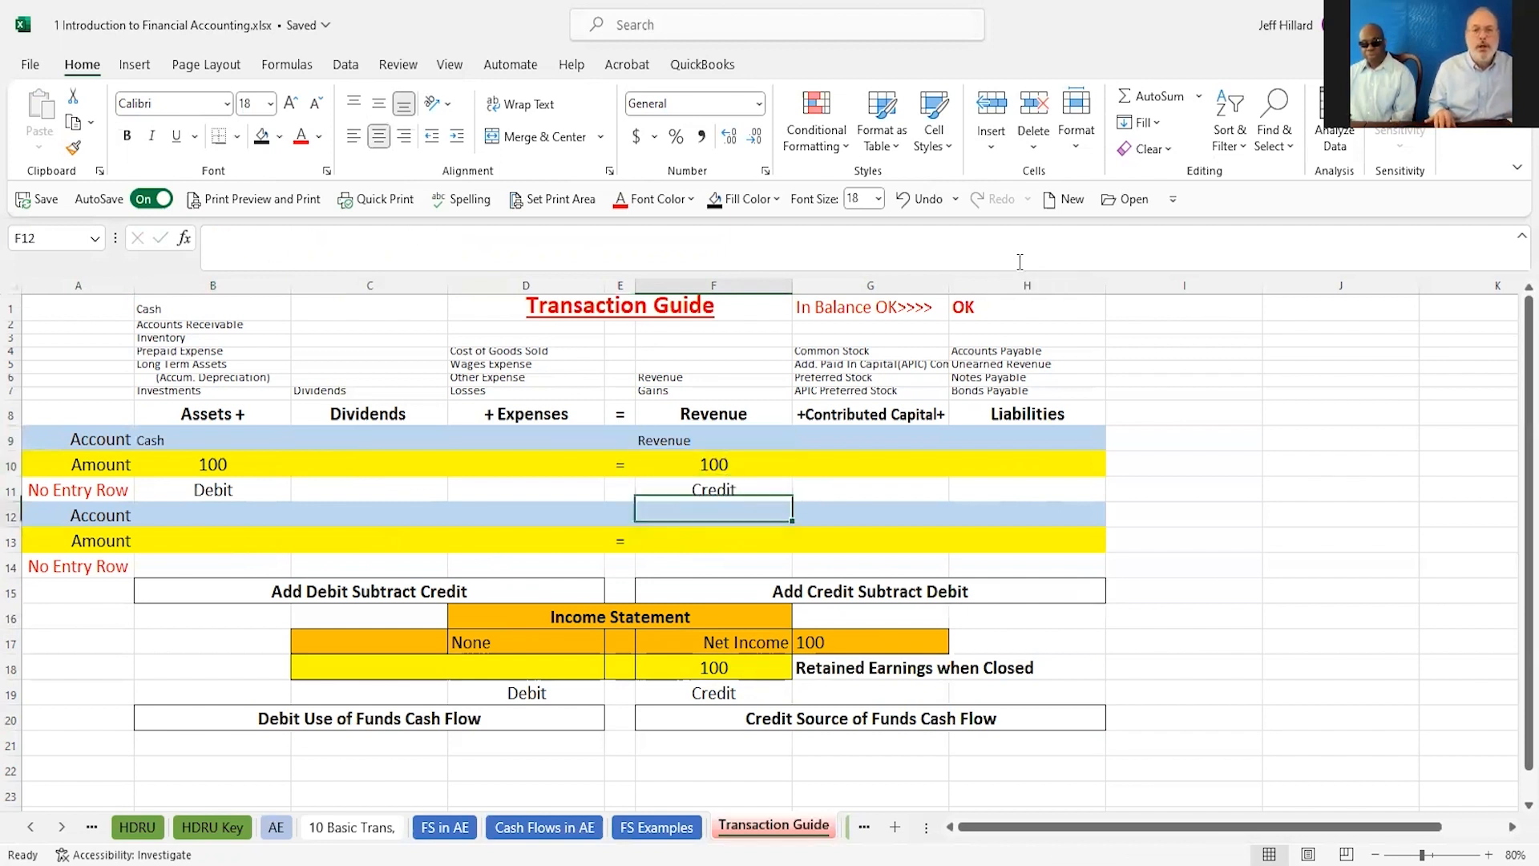
key(Up)
key(Left)
key(Left)
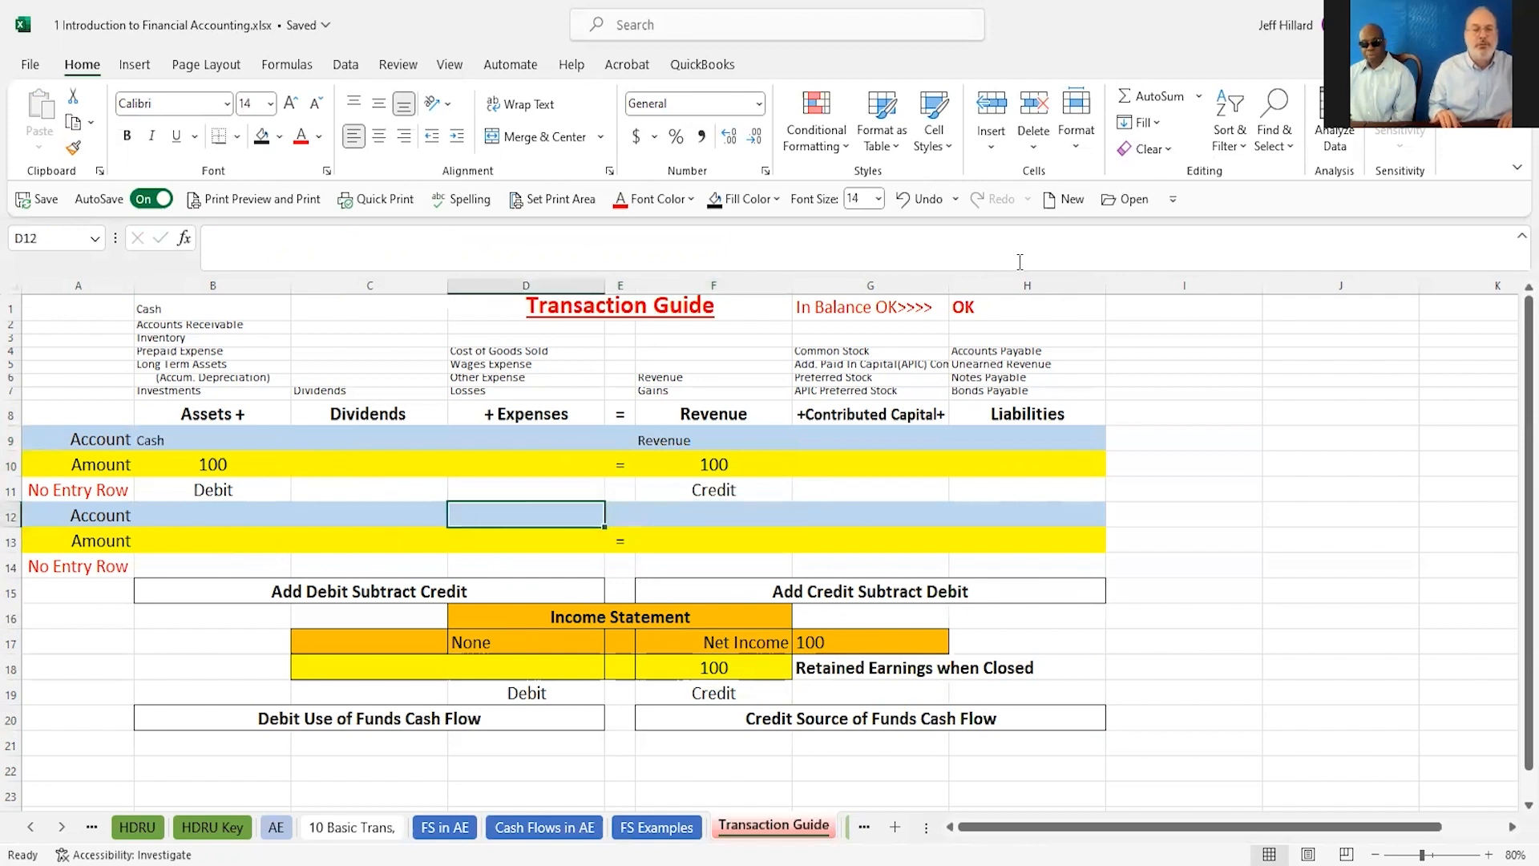
text(Cost of Goods Sold)
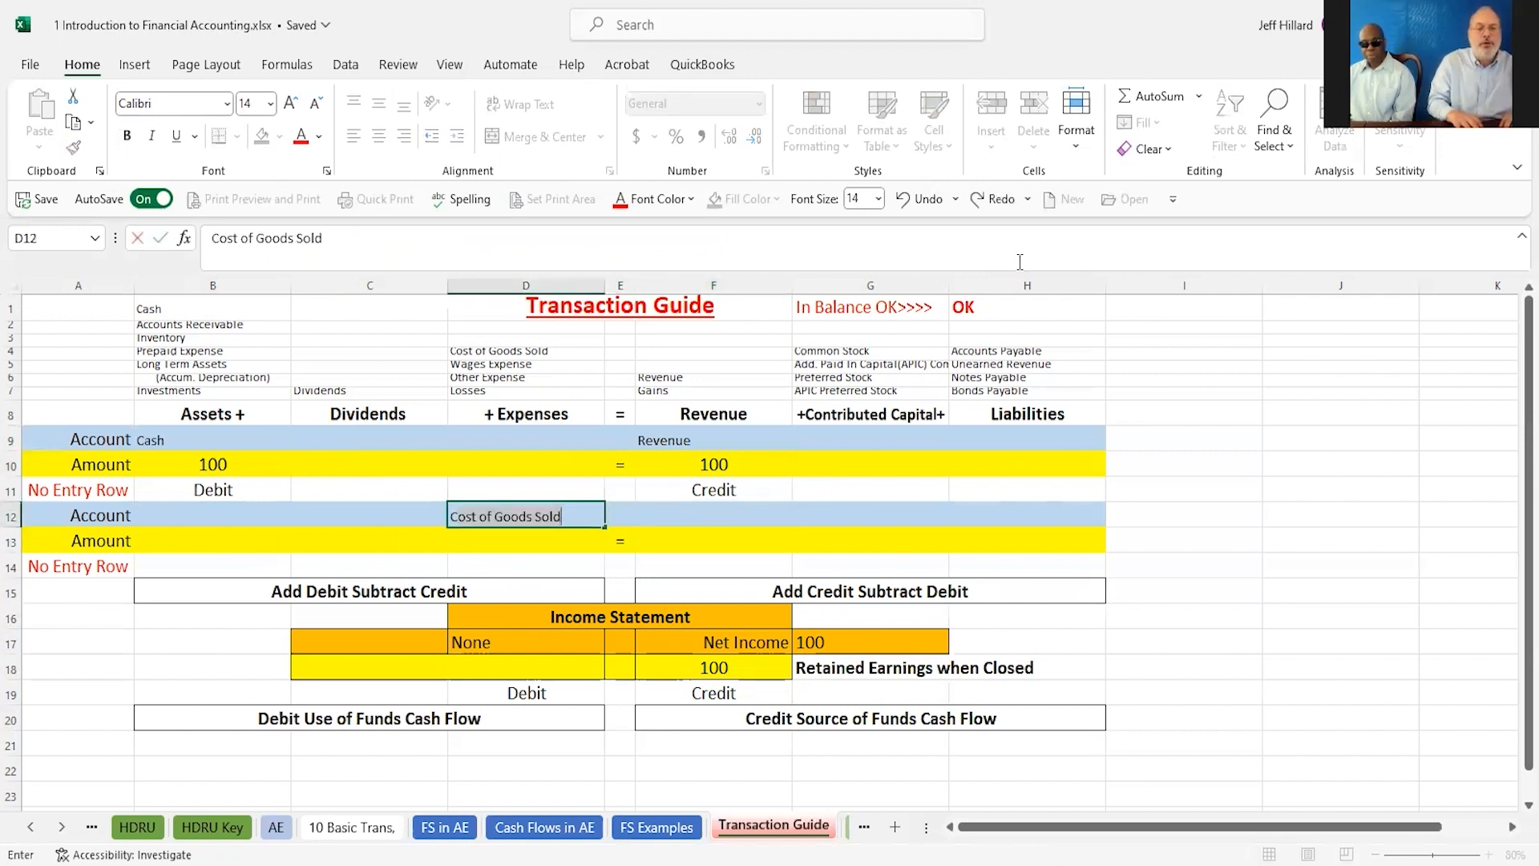
key(Return)
text(6)
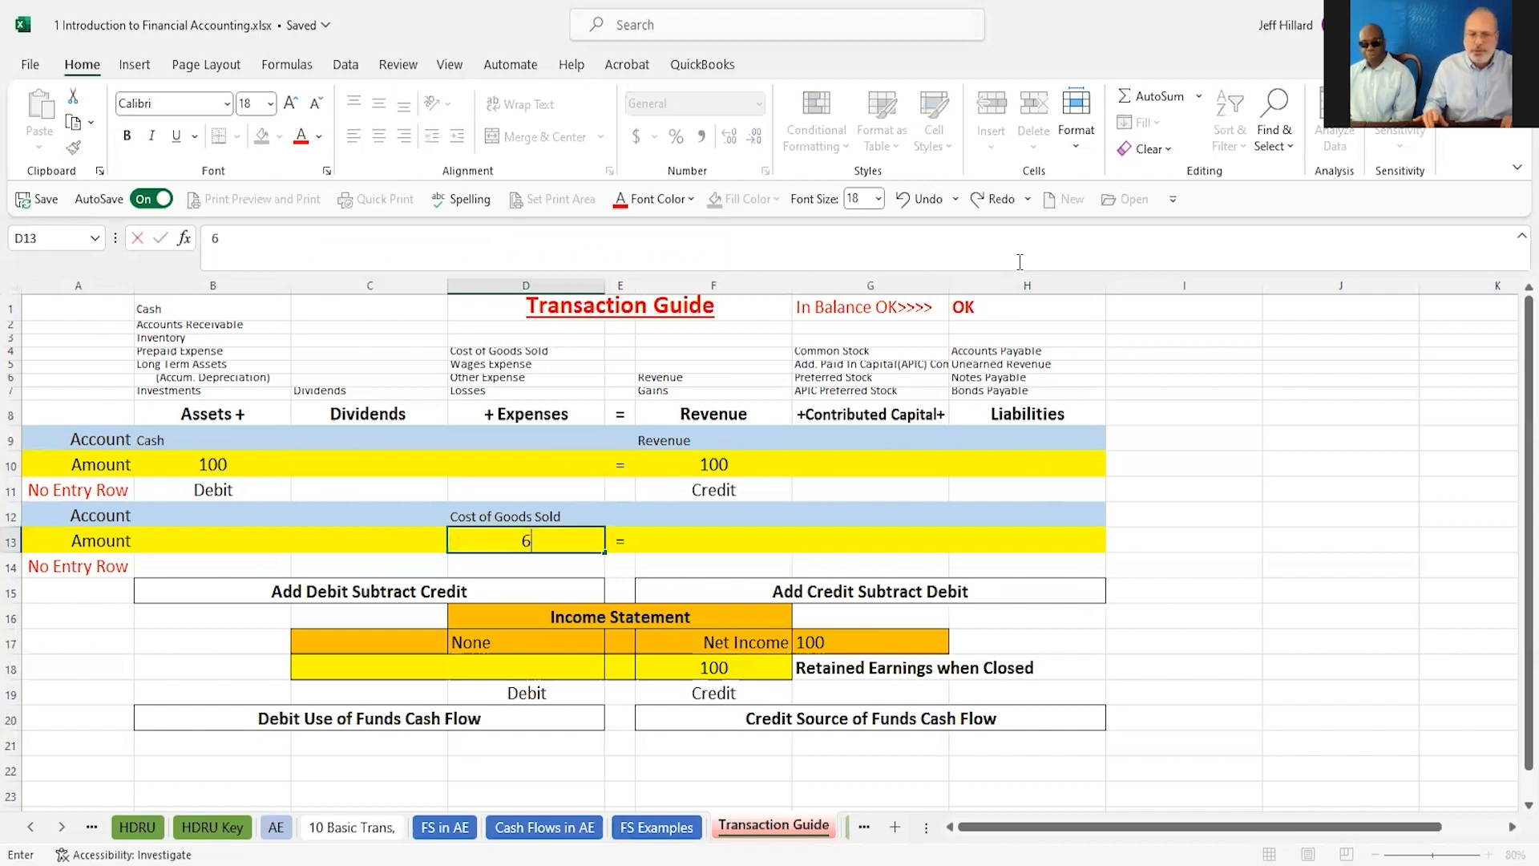
key(Return)
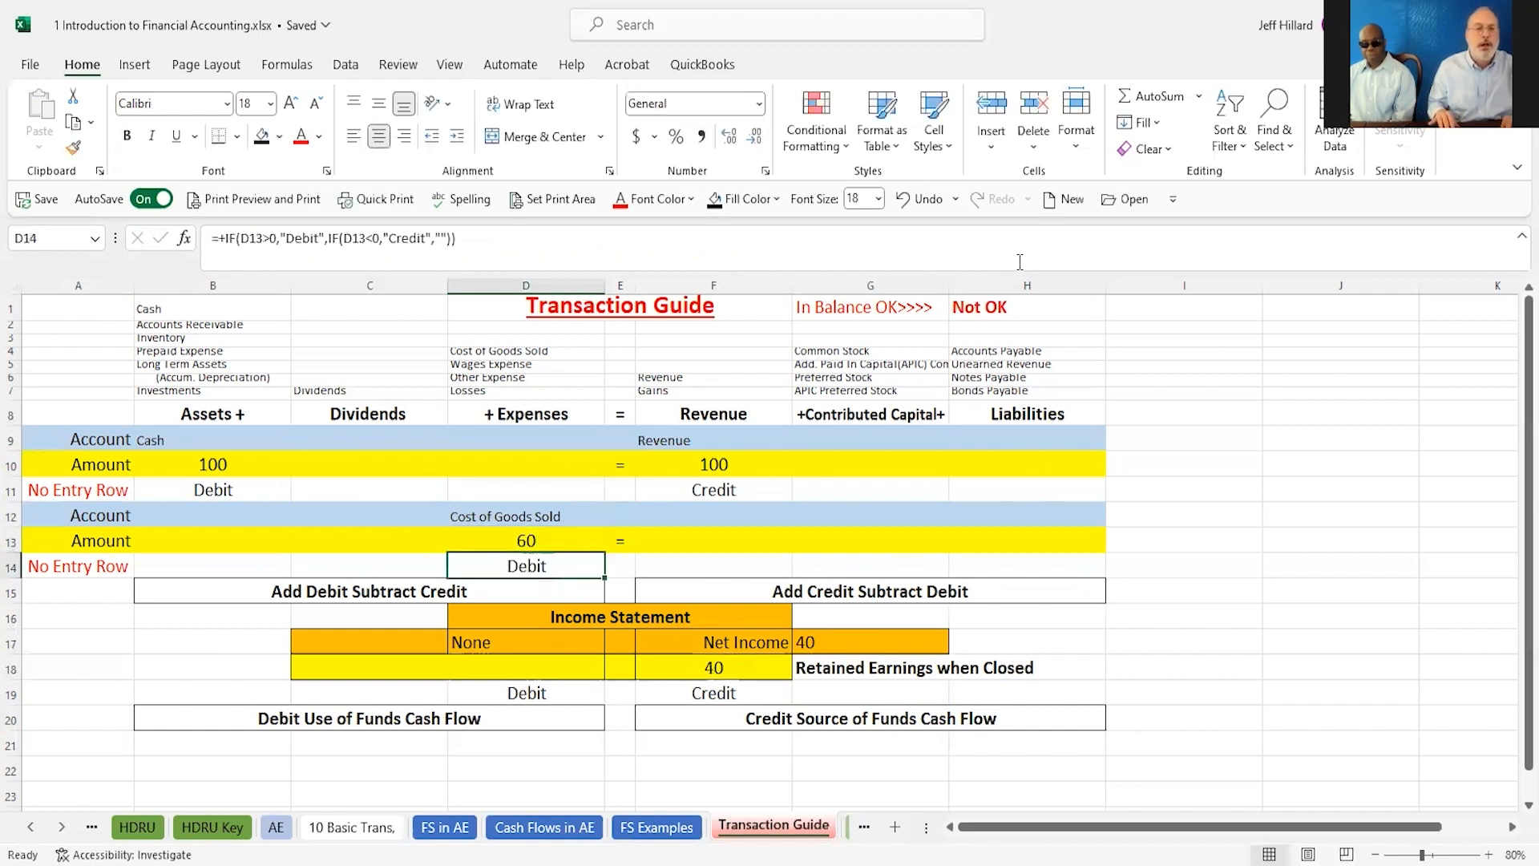
Step: Enter Inventory with an amount of -60 in the Assets column of the second entry, and check net income and retained earnings
key(Up)
key(Left)
key(Left)
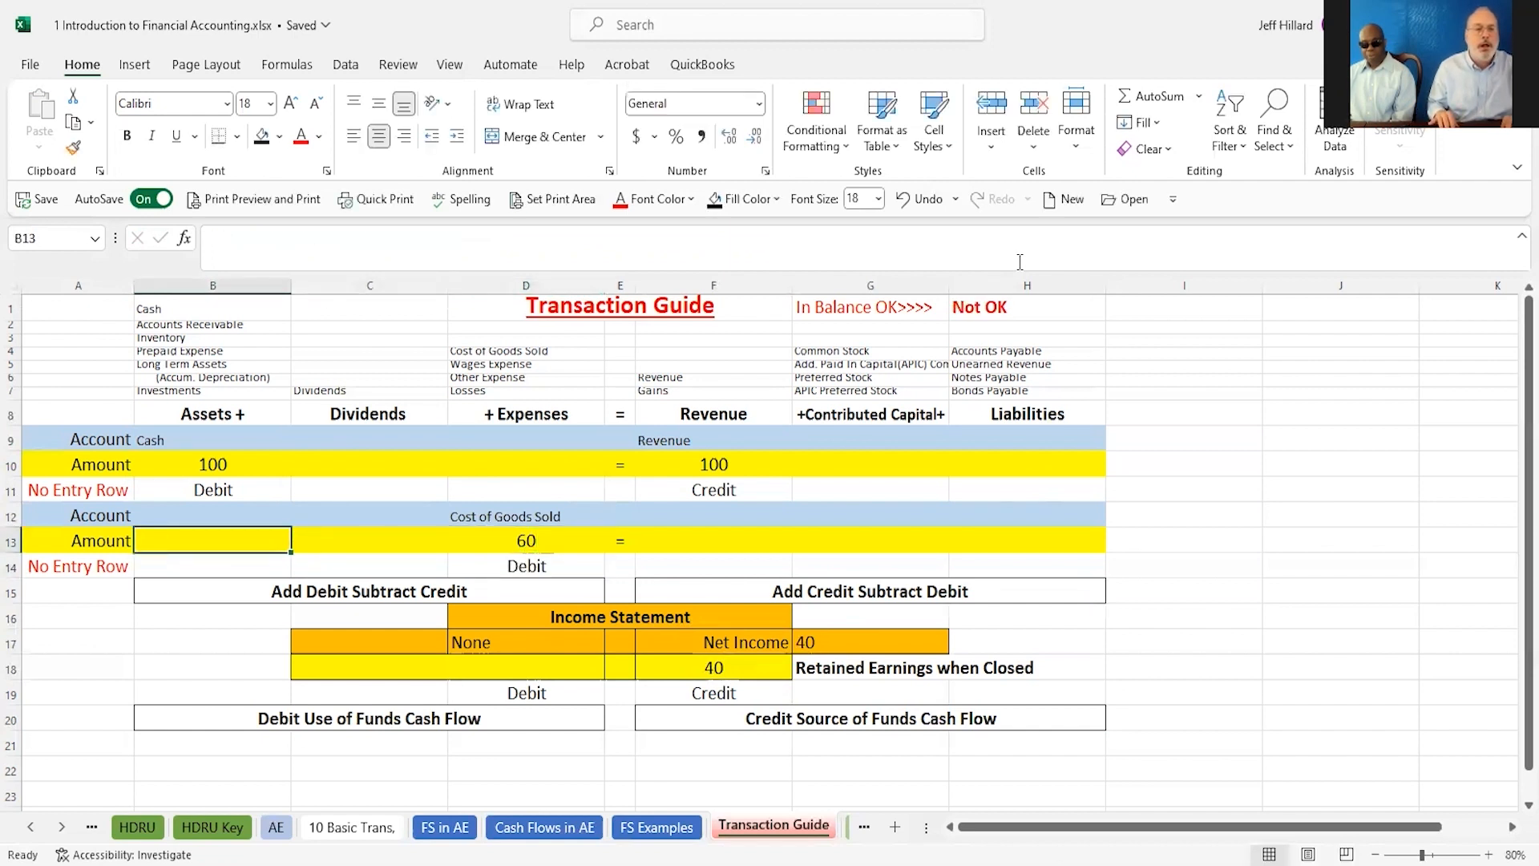
key(Up)
text(Inventory)
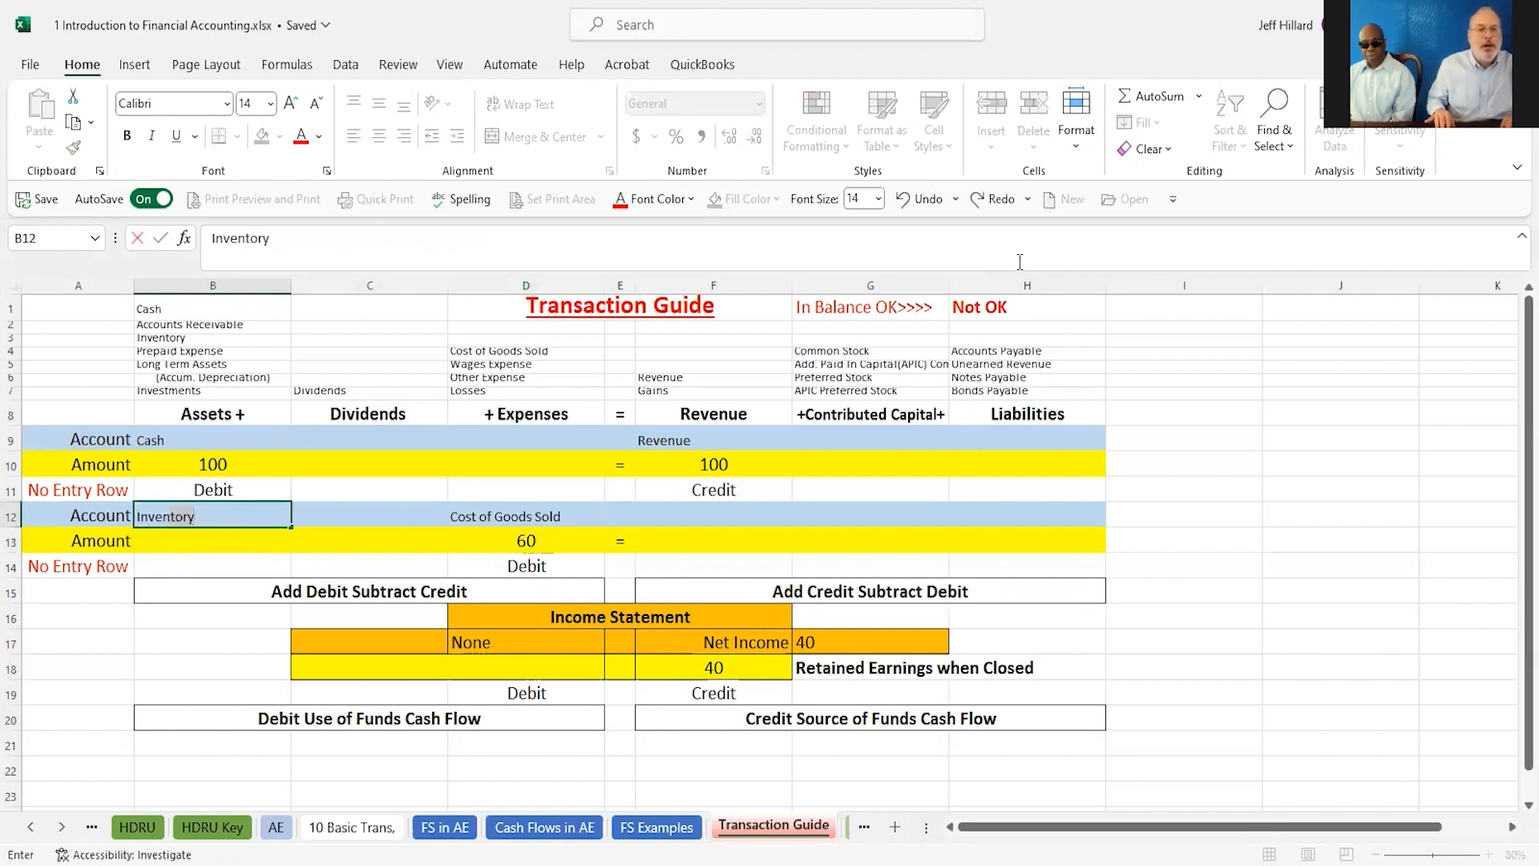
key(Return)
text(-60)
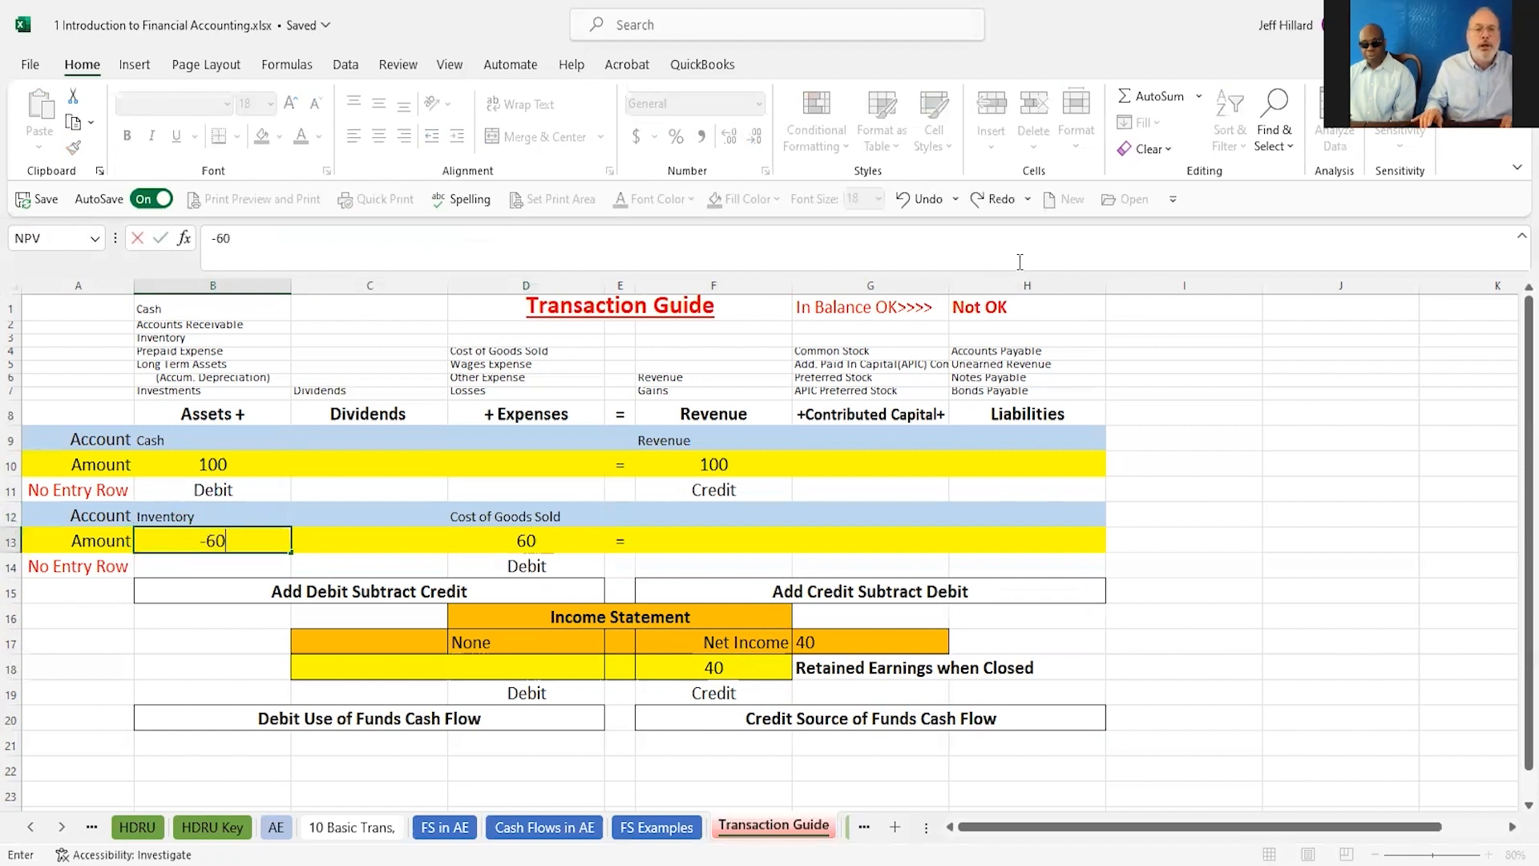
key(Return)
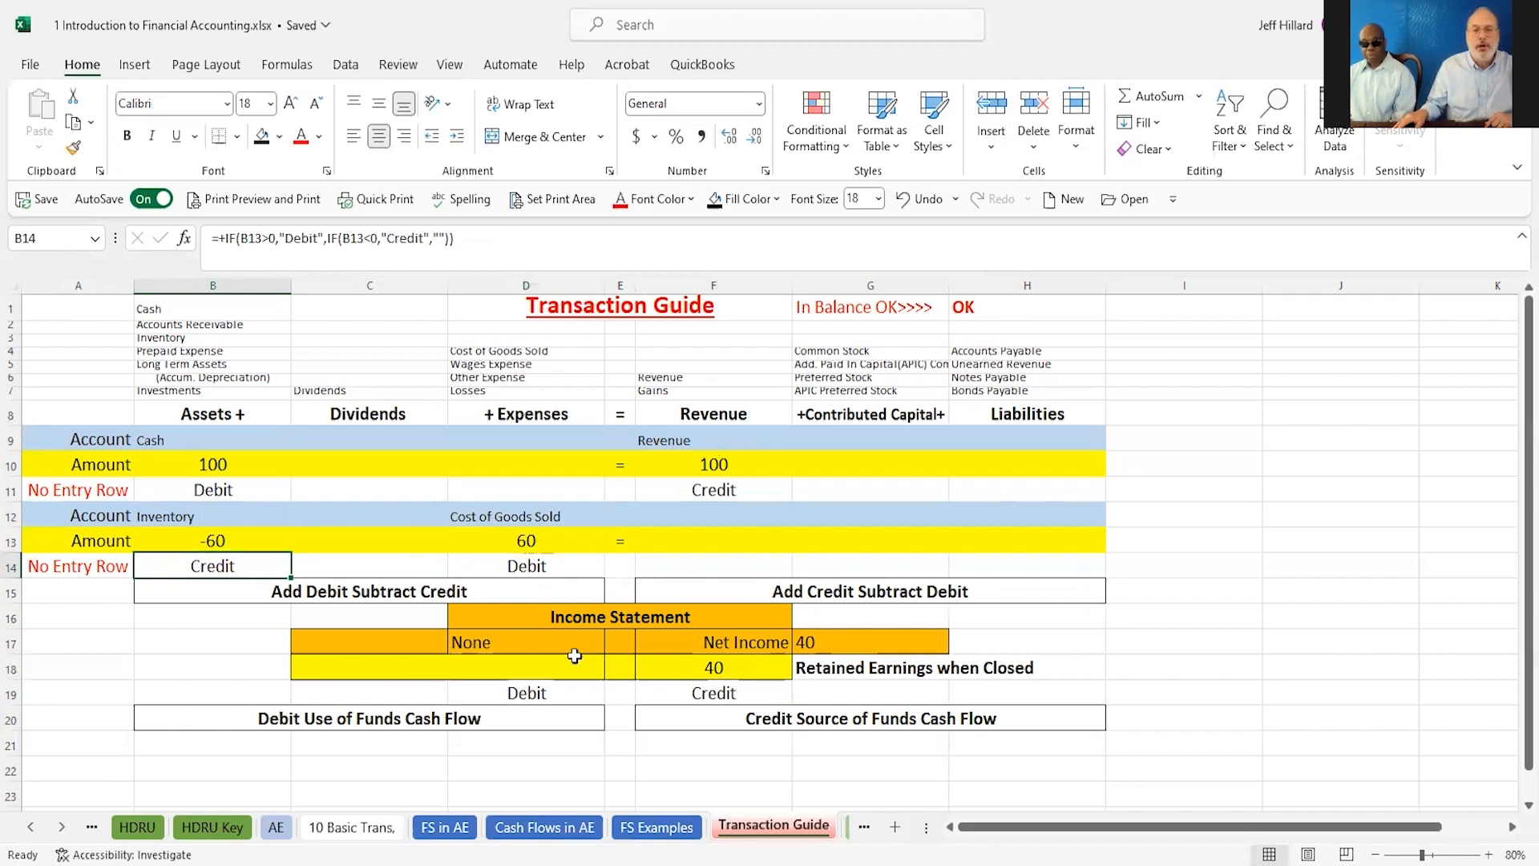
click(831, 635)
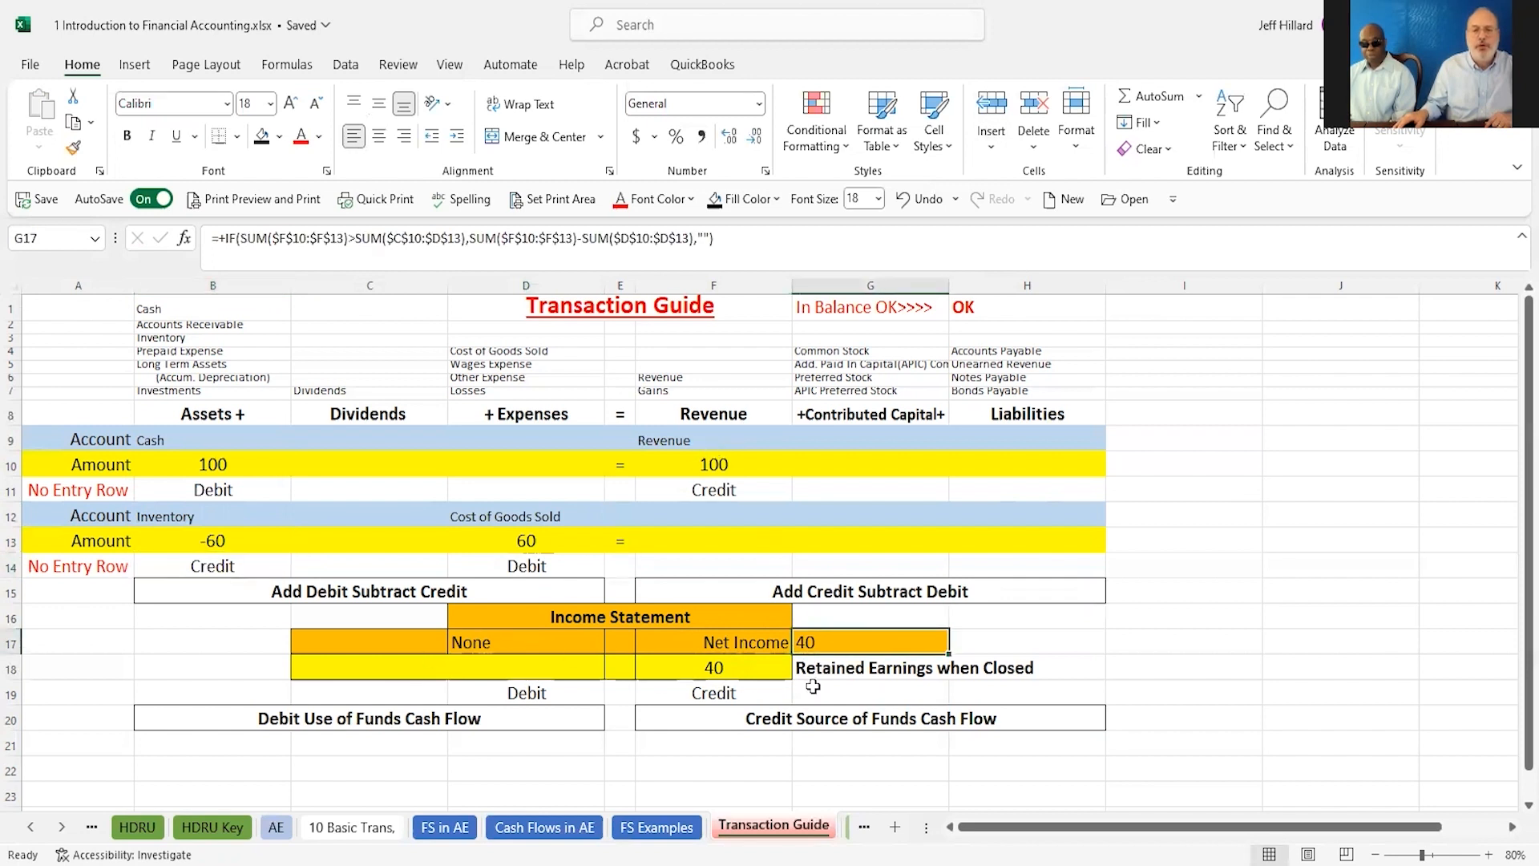
click(711, 674)
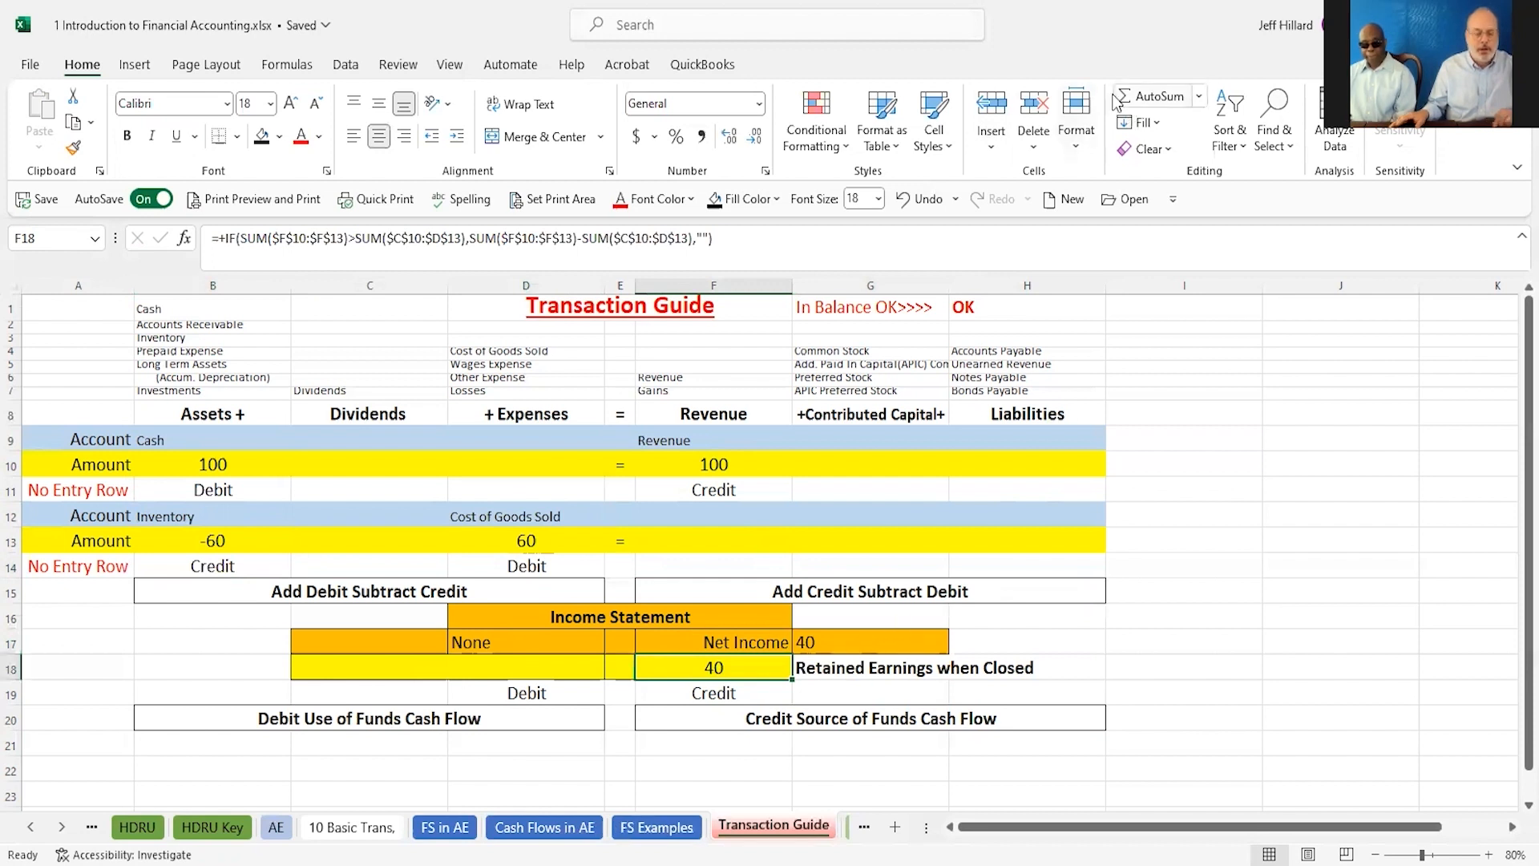
Step: Clear the amounts from the first entry and the contents of B13:D14 in the second, keeping the account names
key(Up)
key(Up)
key(Up)
key(Up)
key(Up)
key(Up)
key(Up)
key(Up)
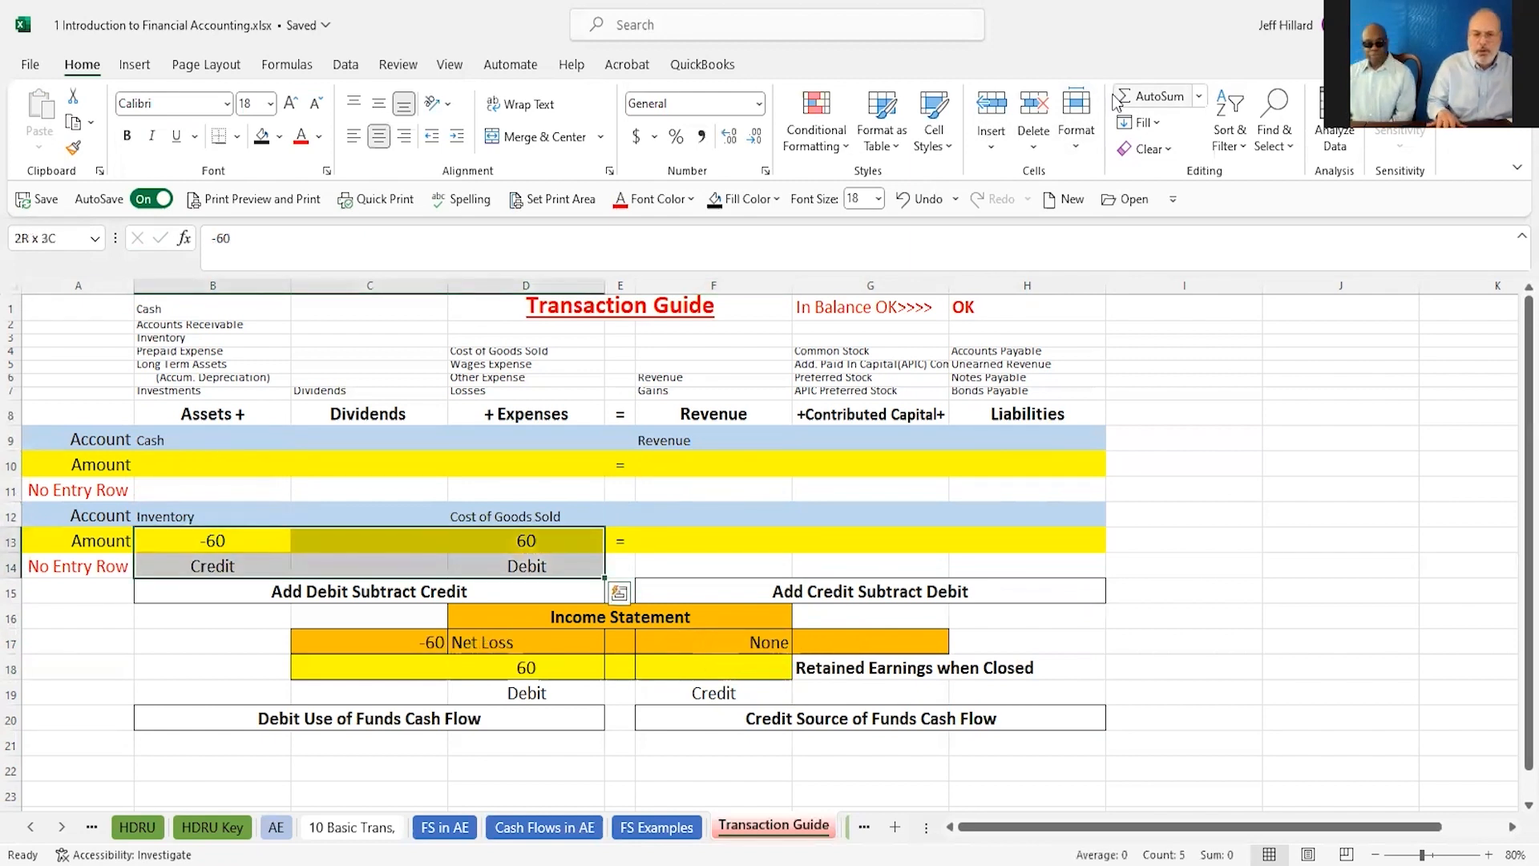
key(Delete)
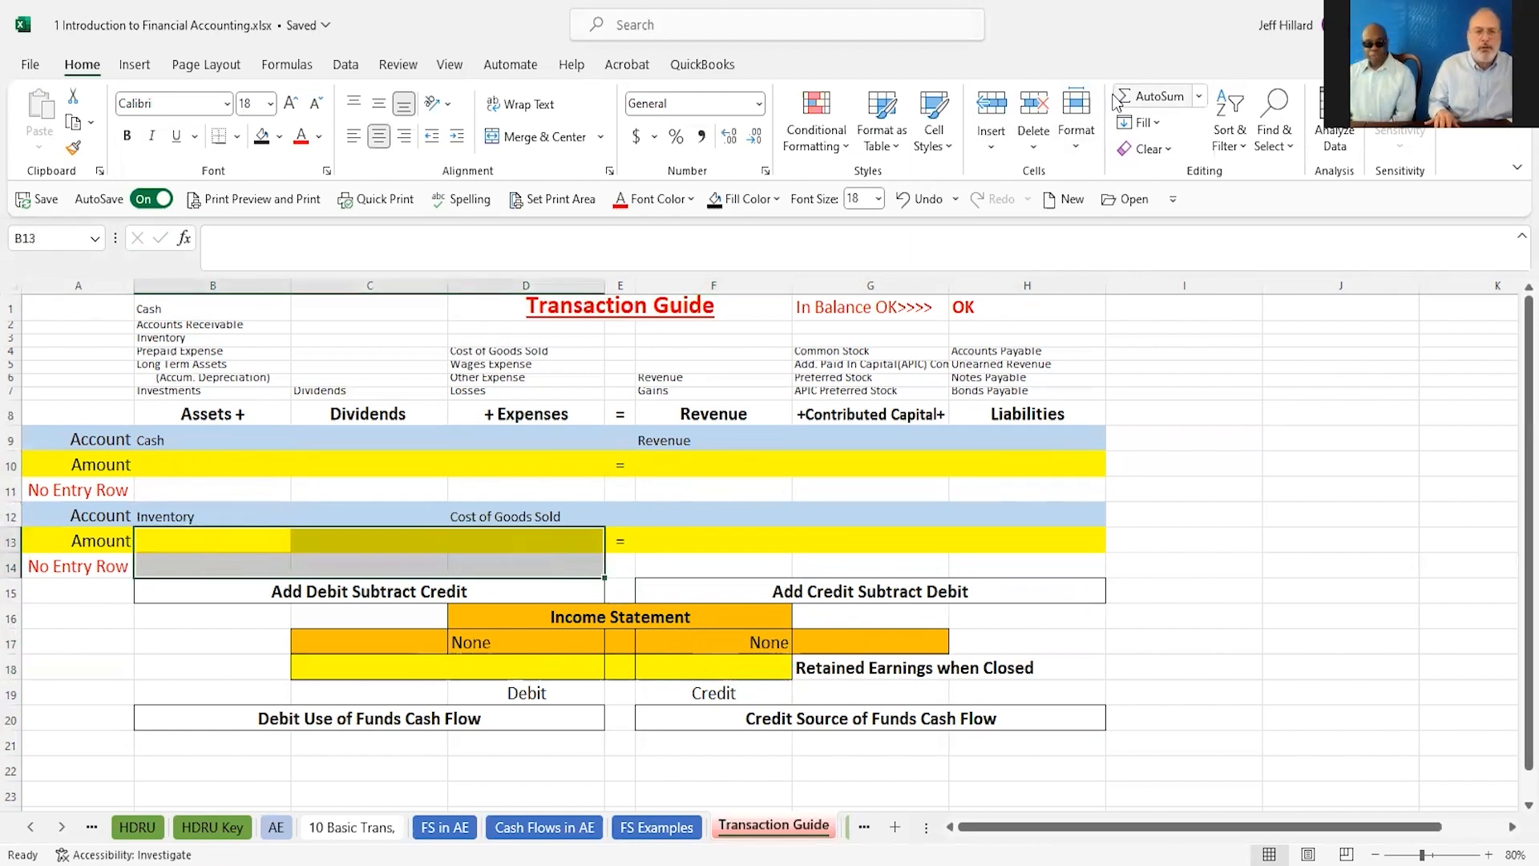
key(Up)
key(Up)
key(Up)
key(Up)
key(Up)
key(Up)
key(Up)
key(Up)
key(Up)
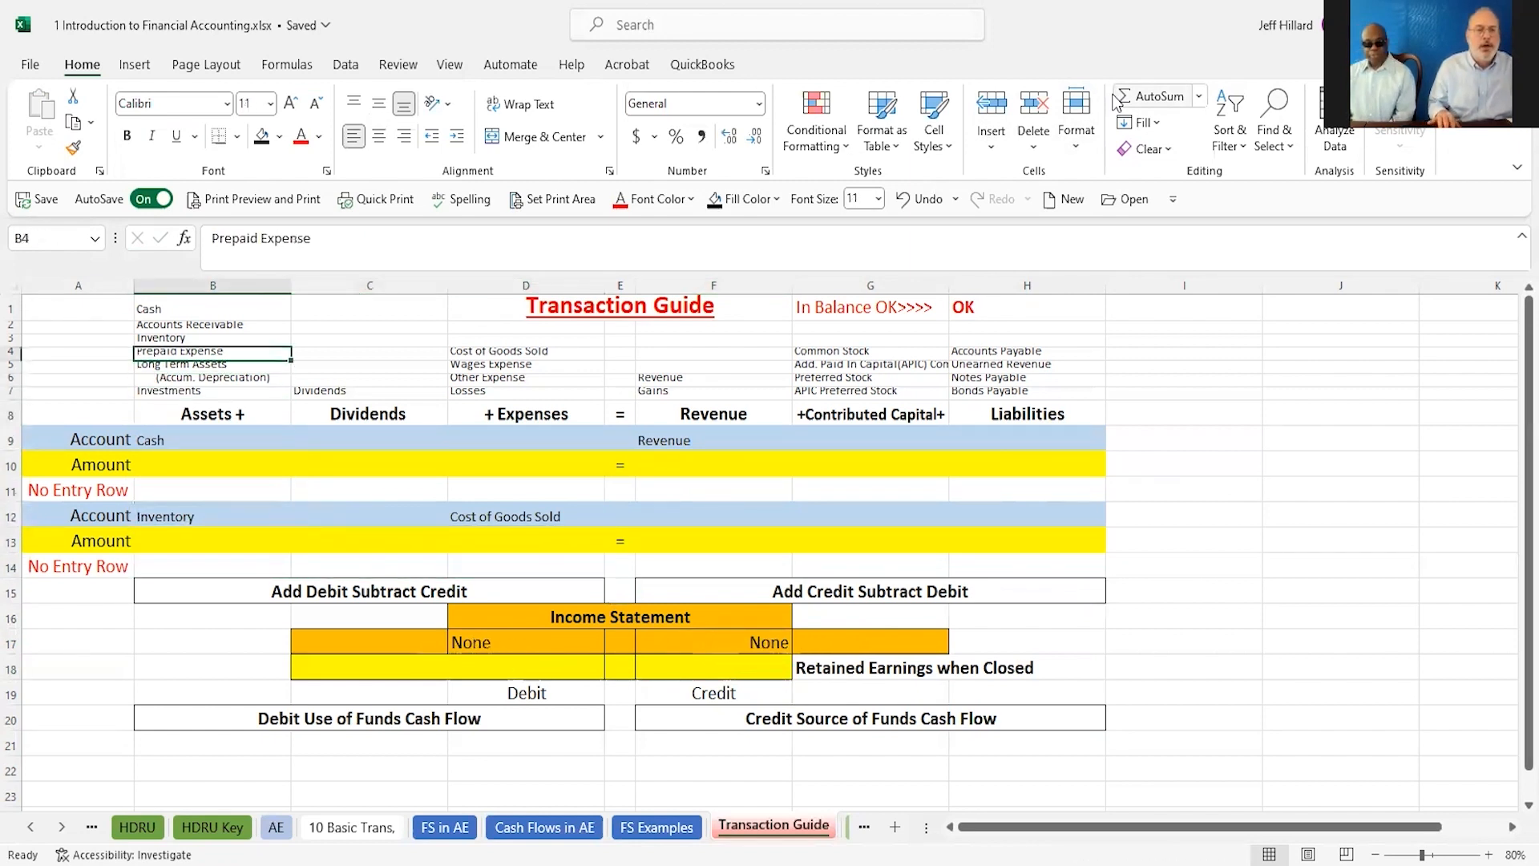
key(Left)
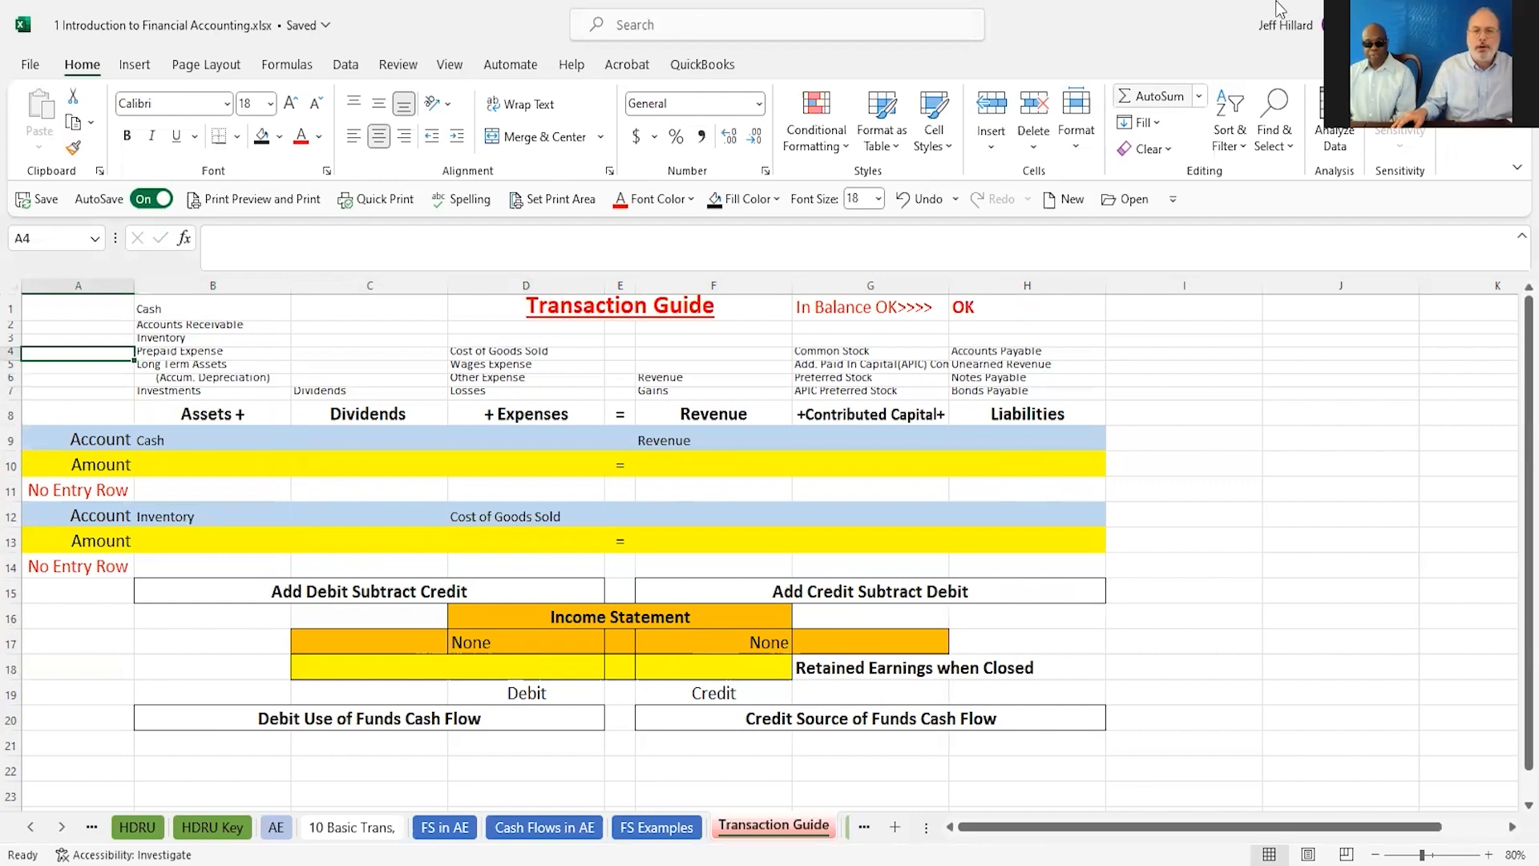